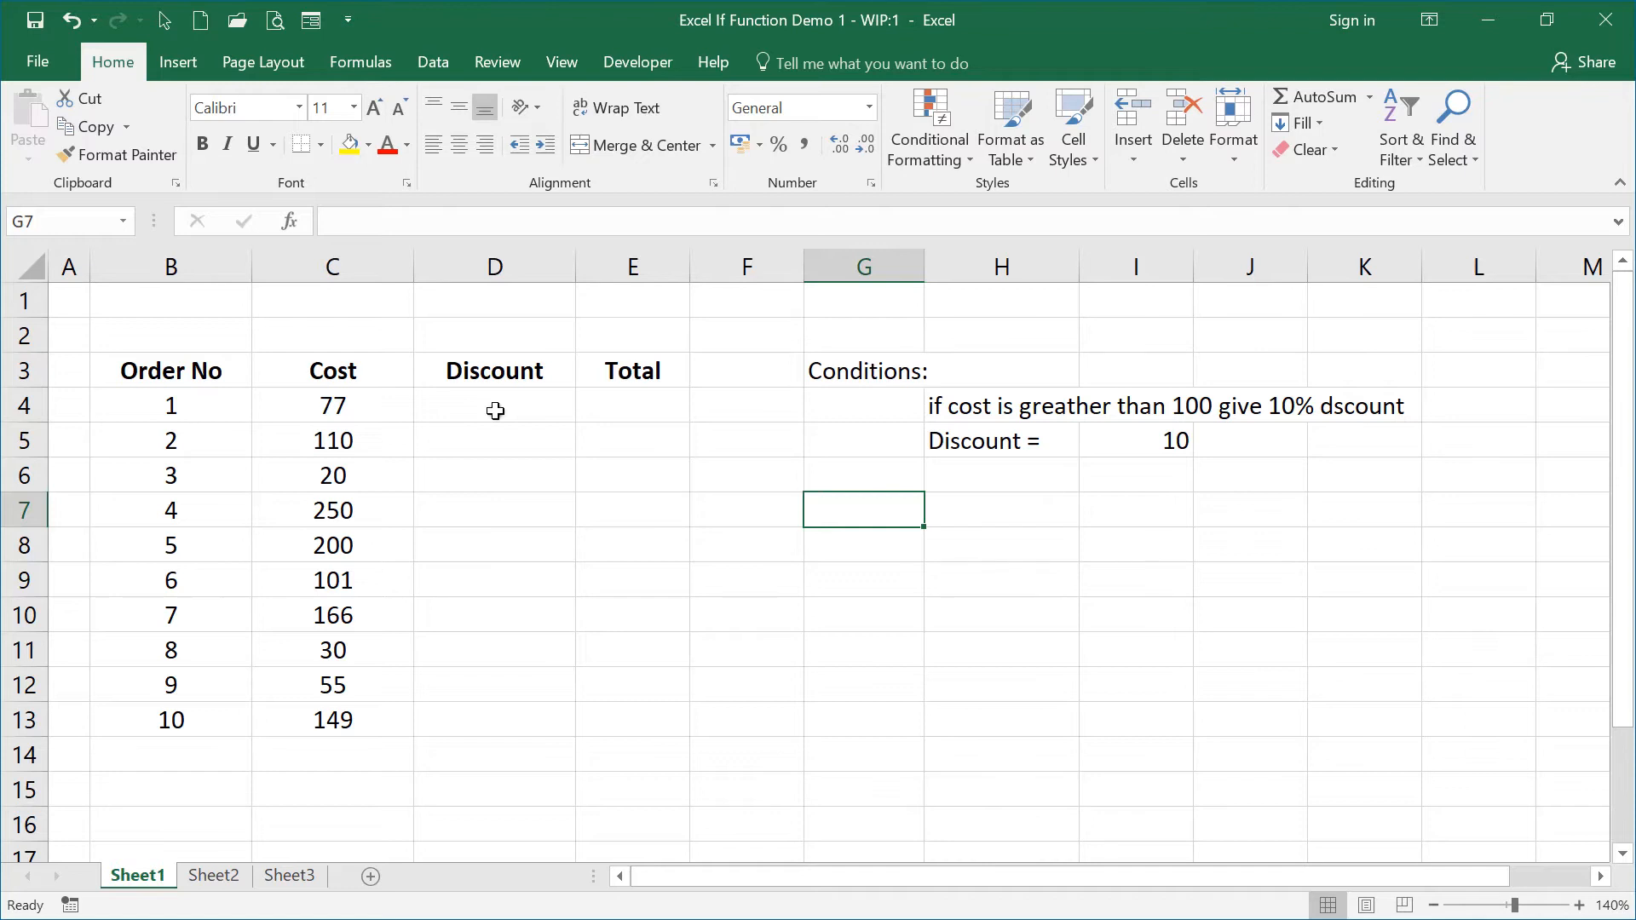
left_click_drag(495, 412, 453, 718)
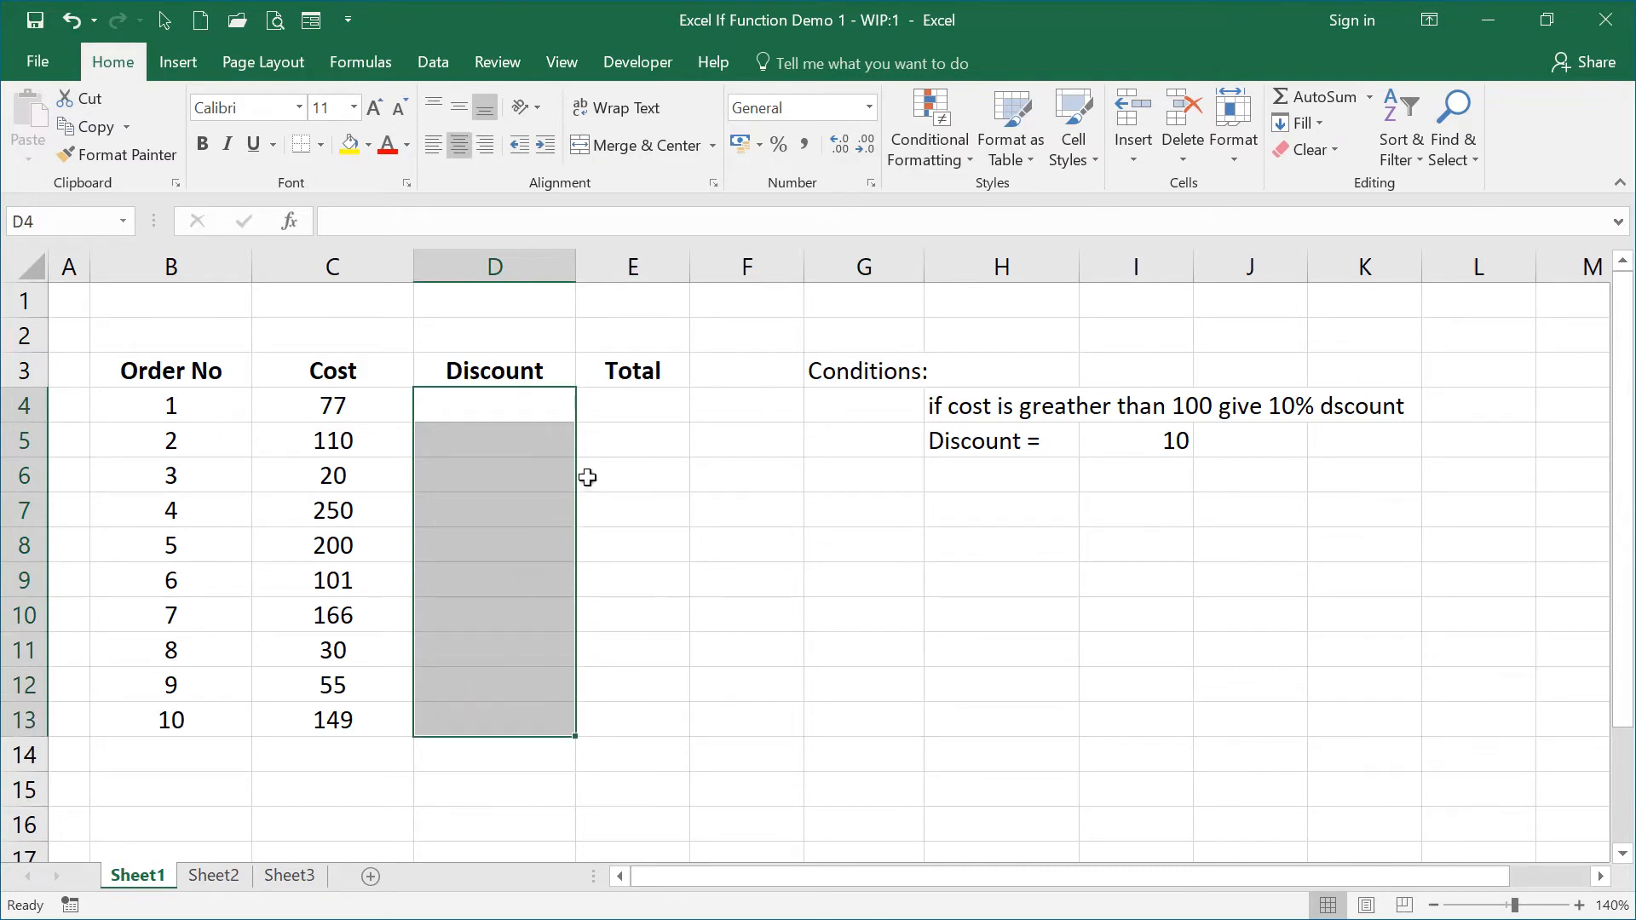
left_click(626, 408)
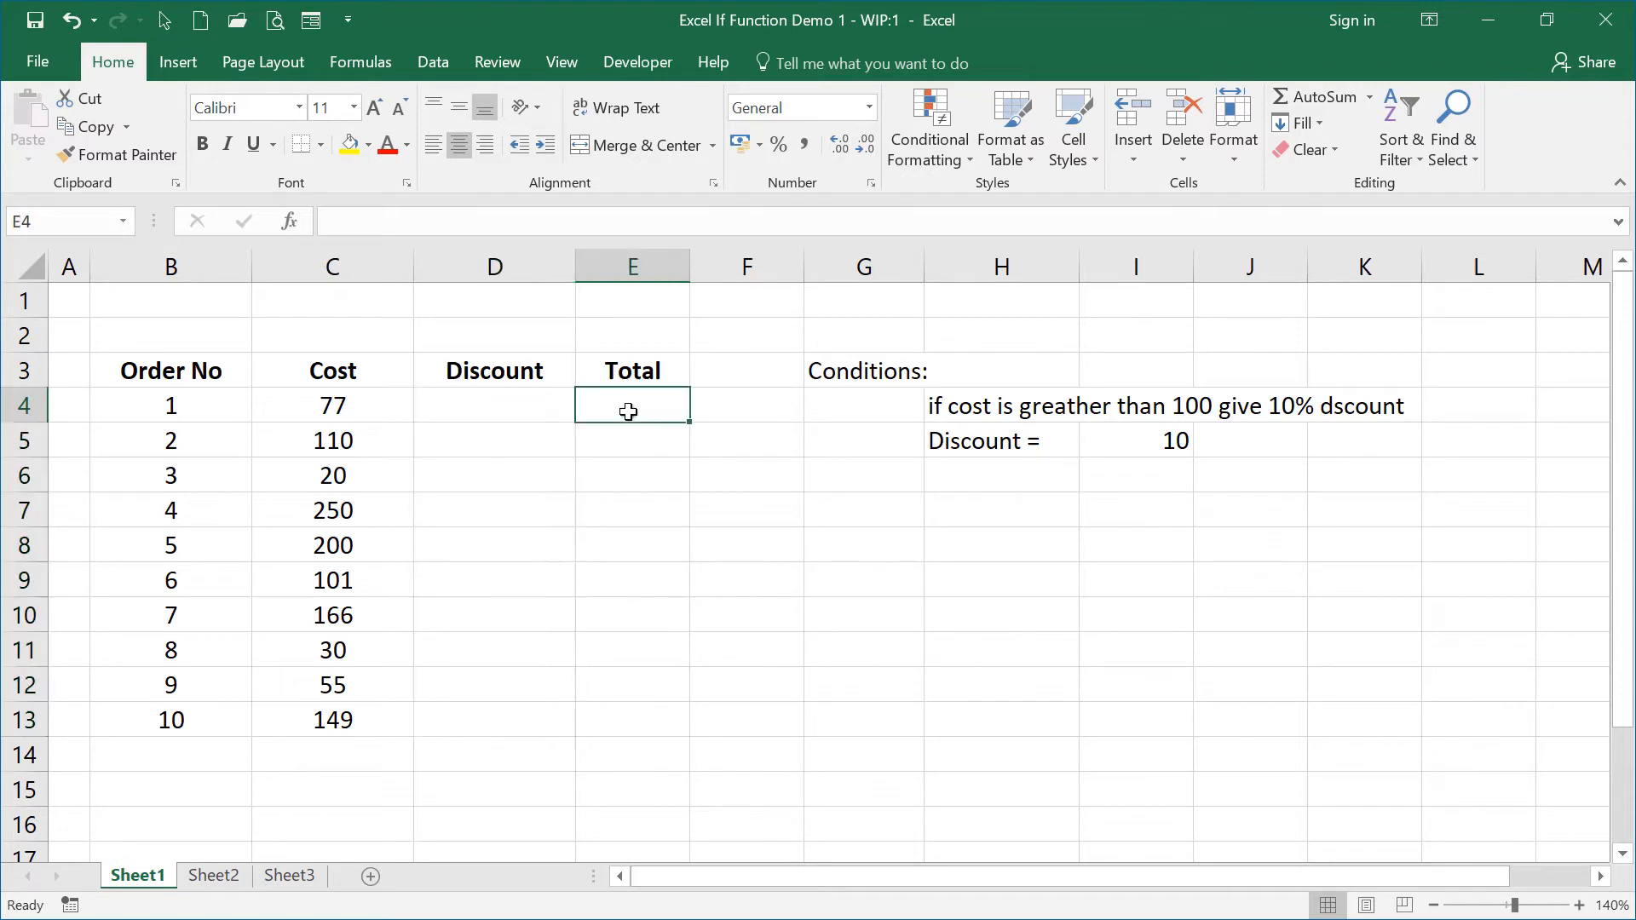
left_click_drag(626, 475, 612, 718)
Begin an IF formula in D4 that tests whether the order's cost is above 100, using C4>100 as the logical test.
left_click(497, 399)
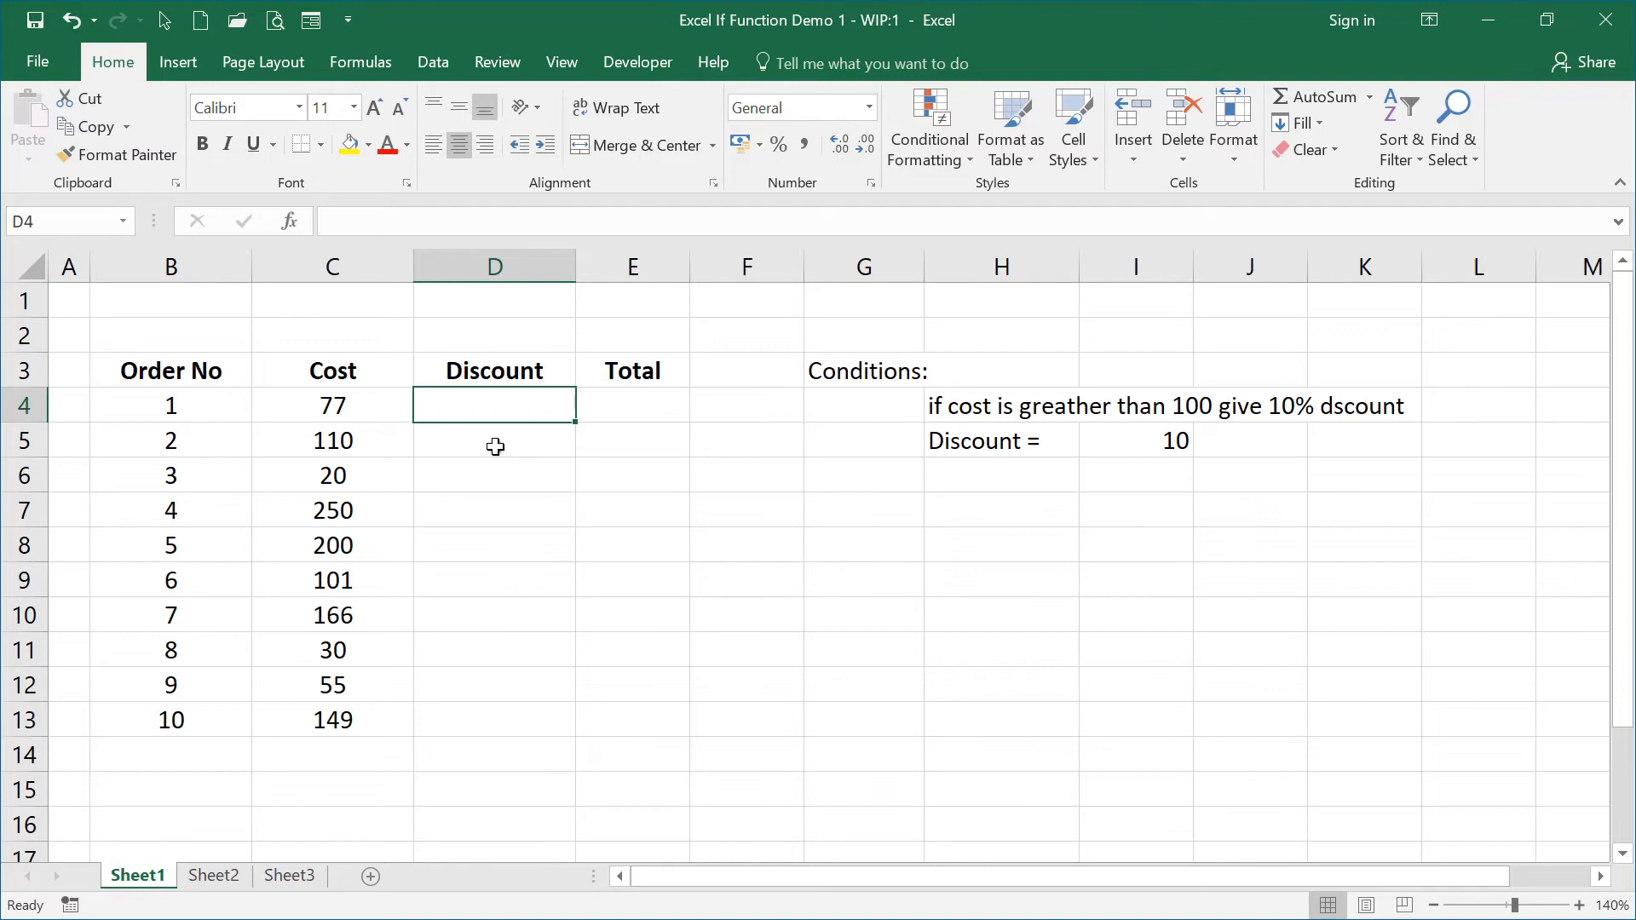
type("=")
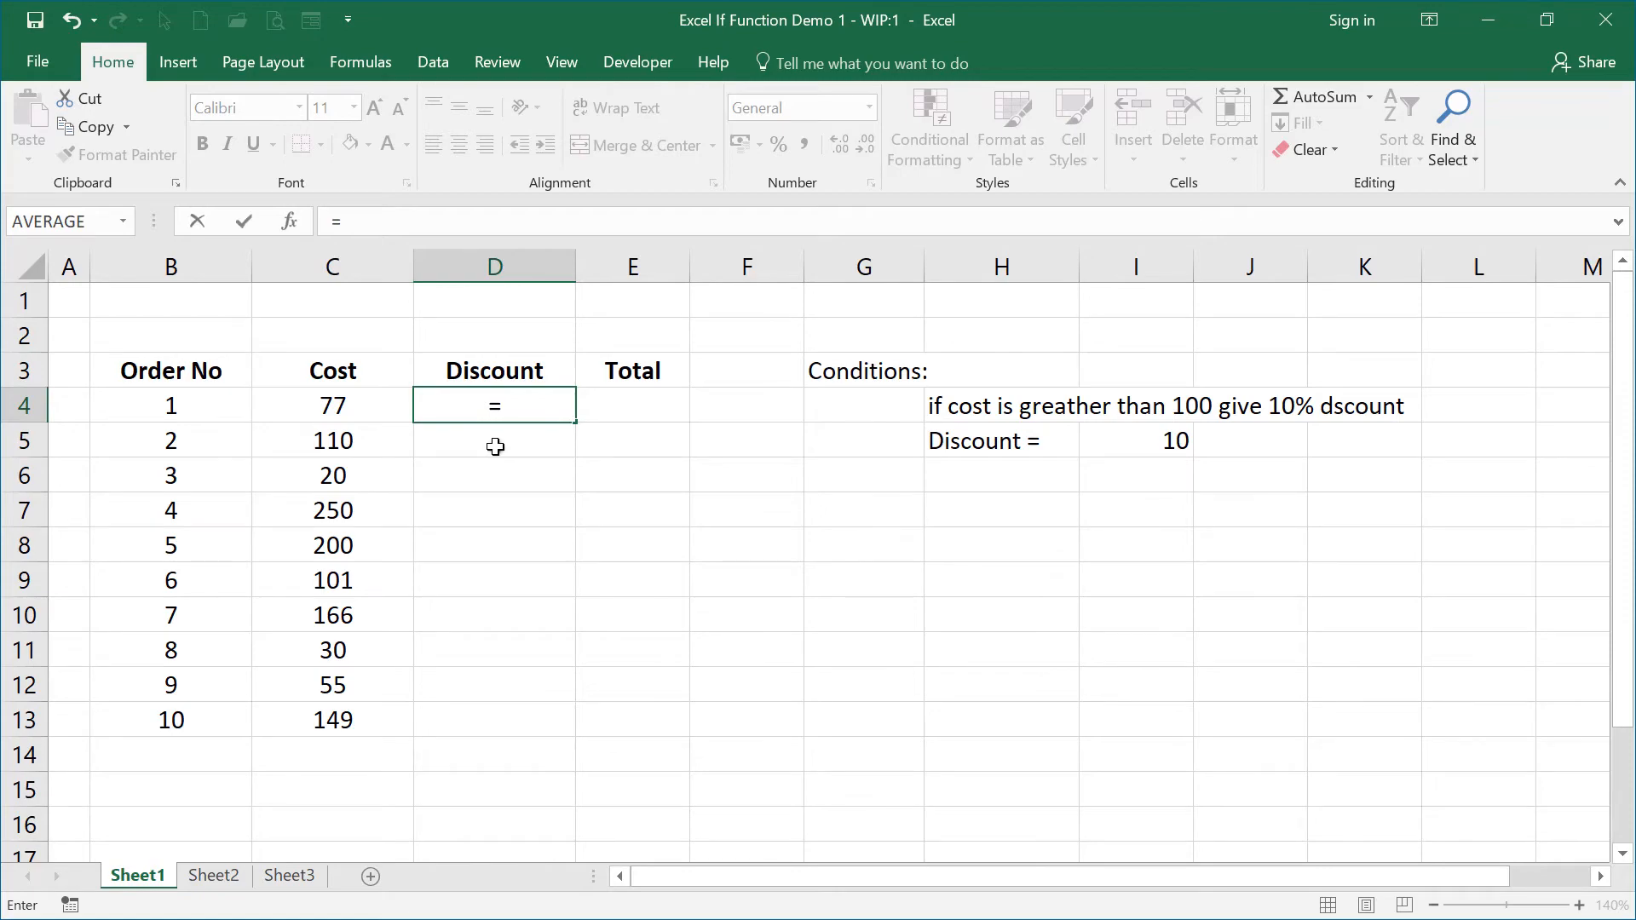
type("i")
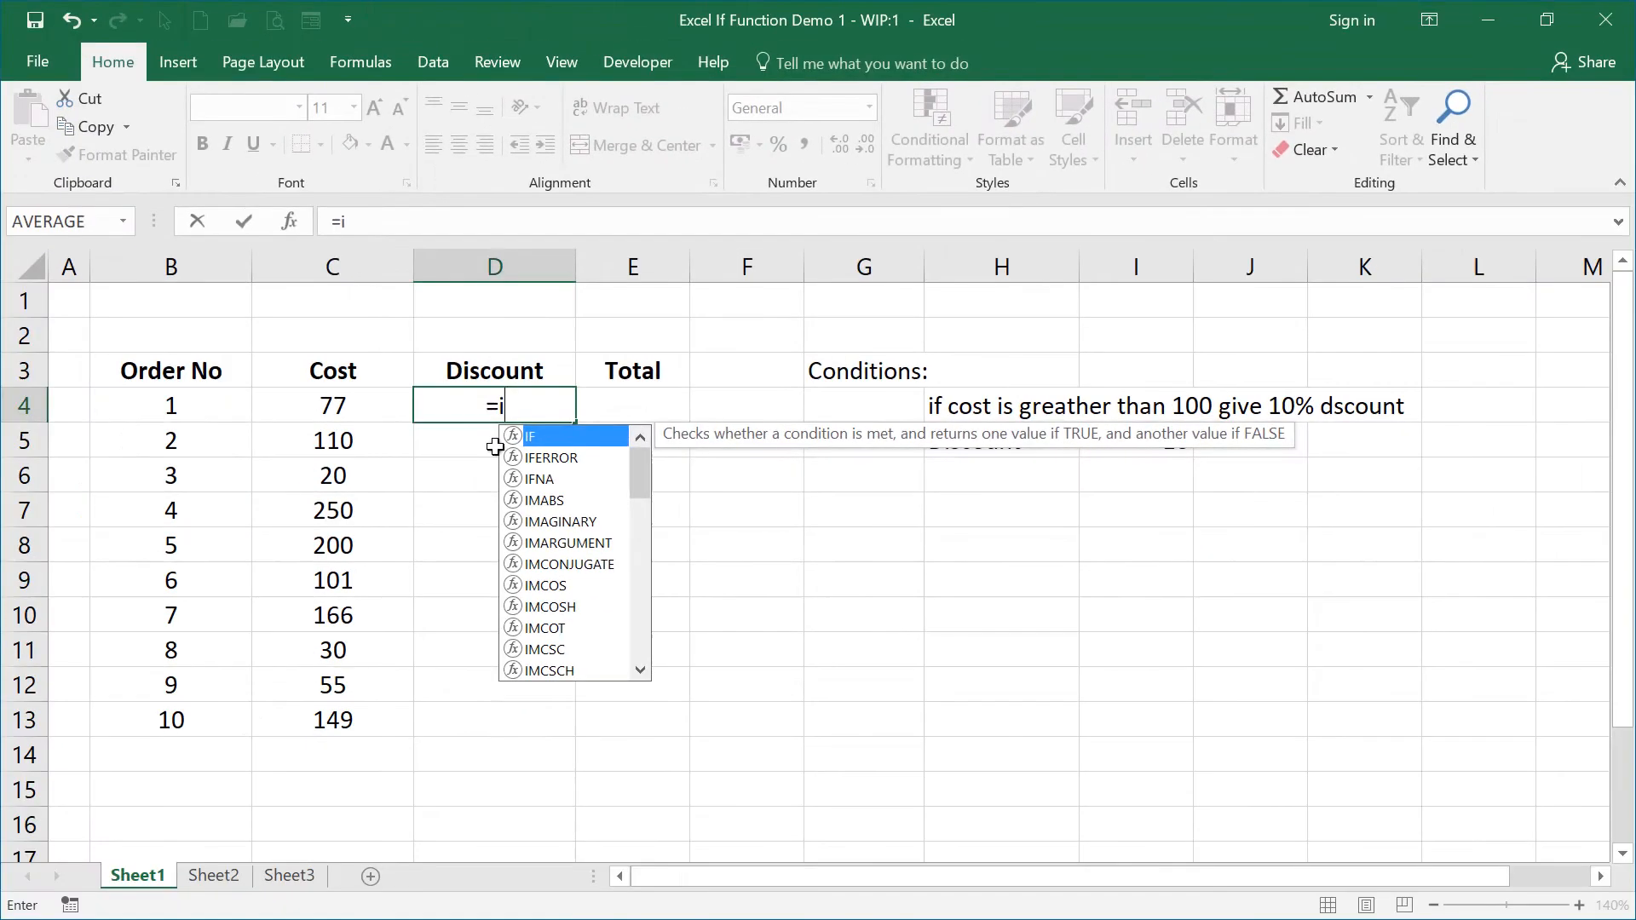
type("f")
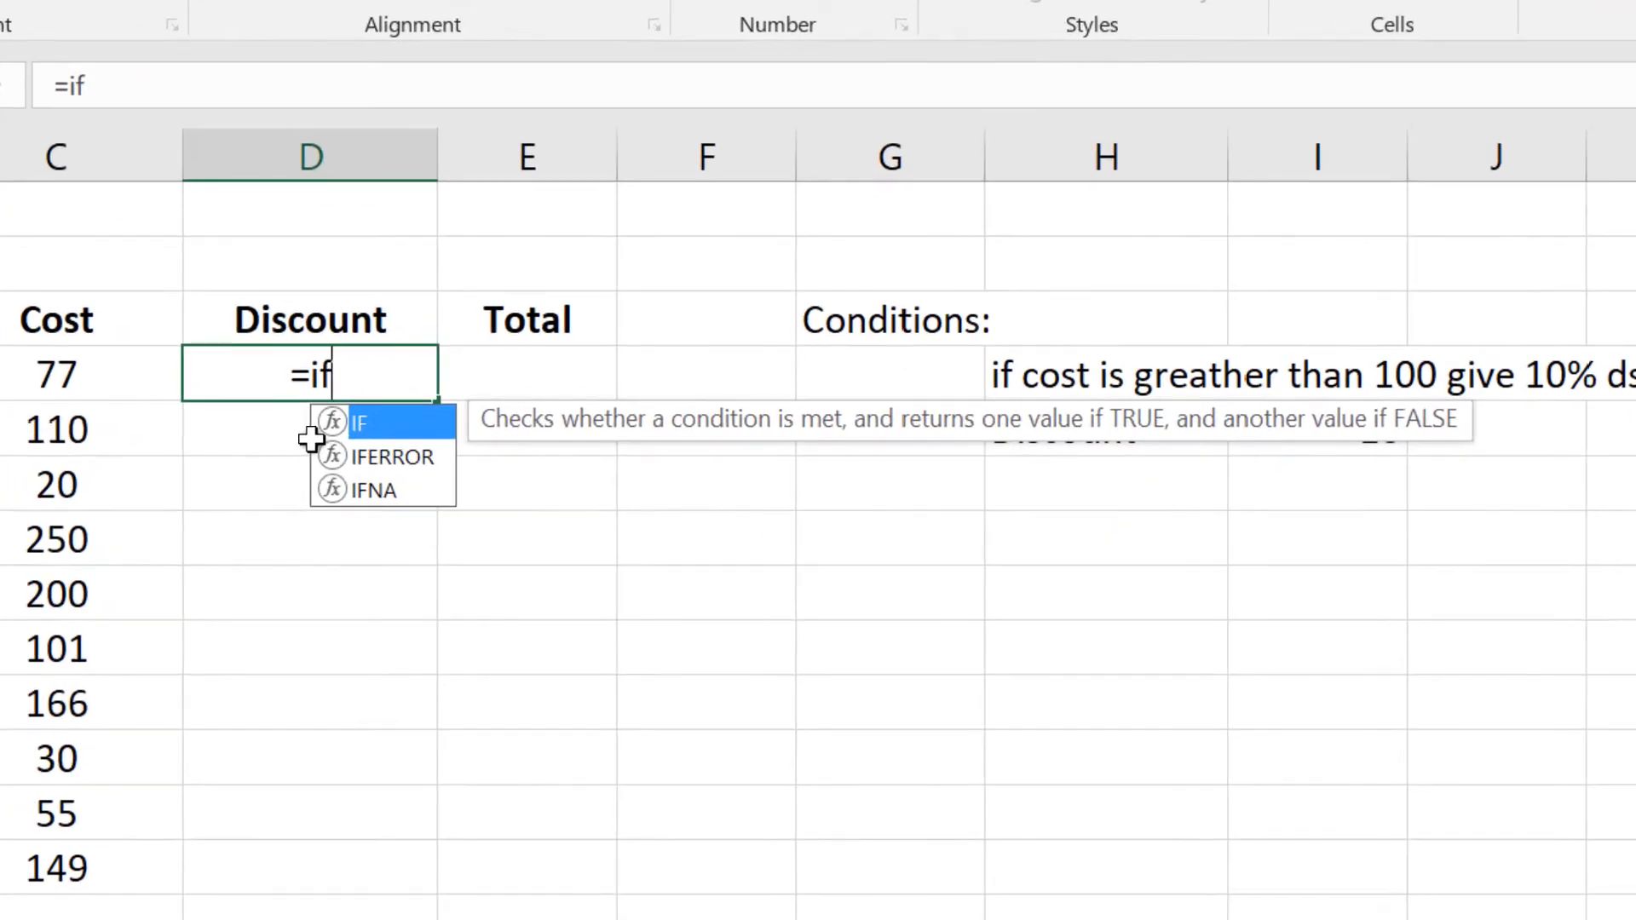
type("(")
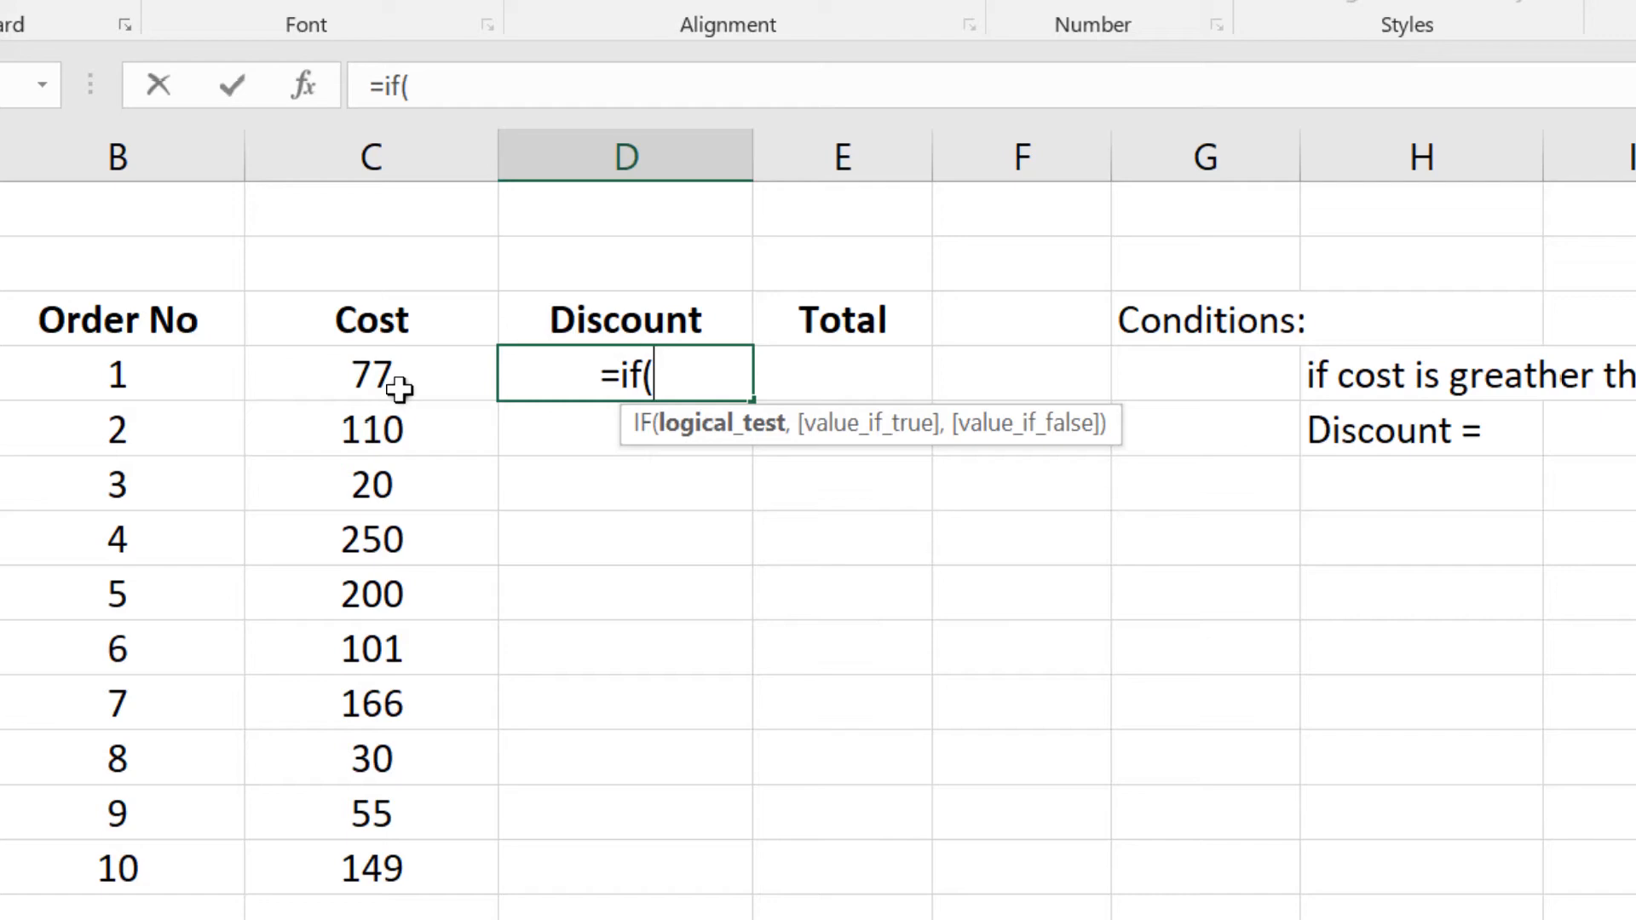
left_click(377, 357)
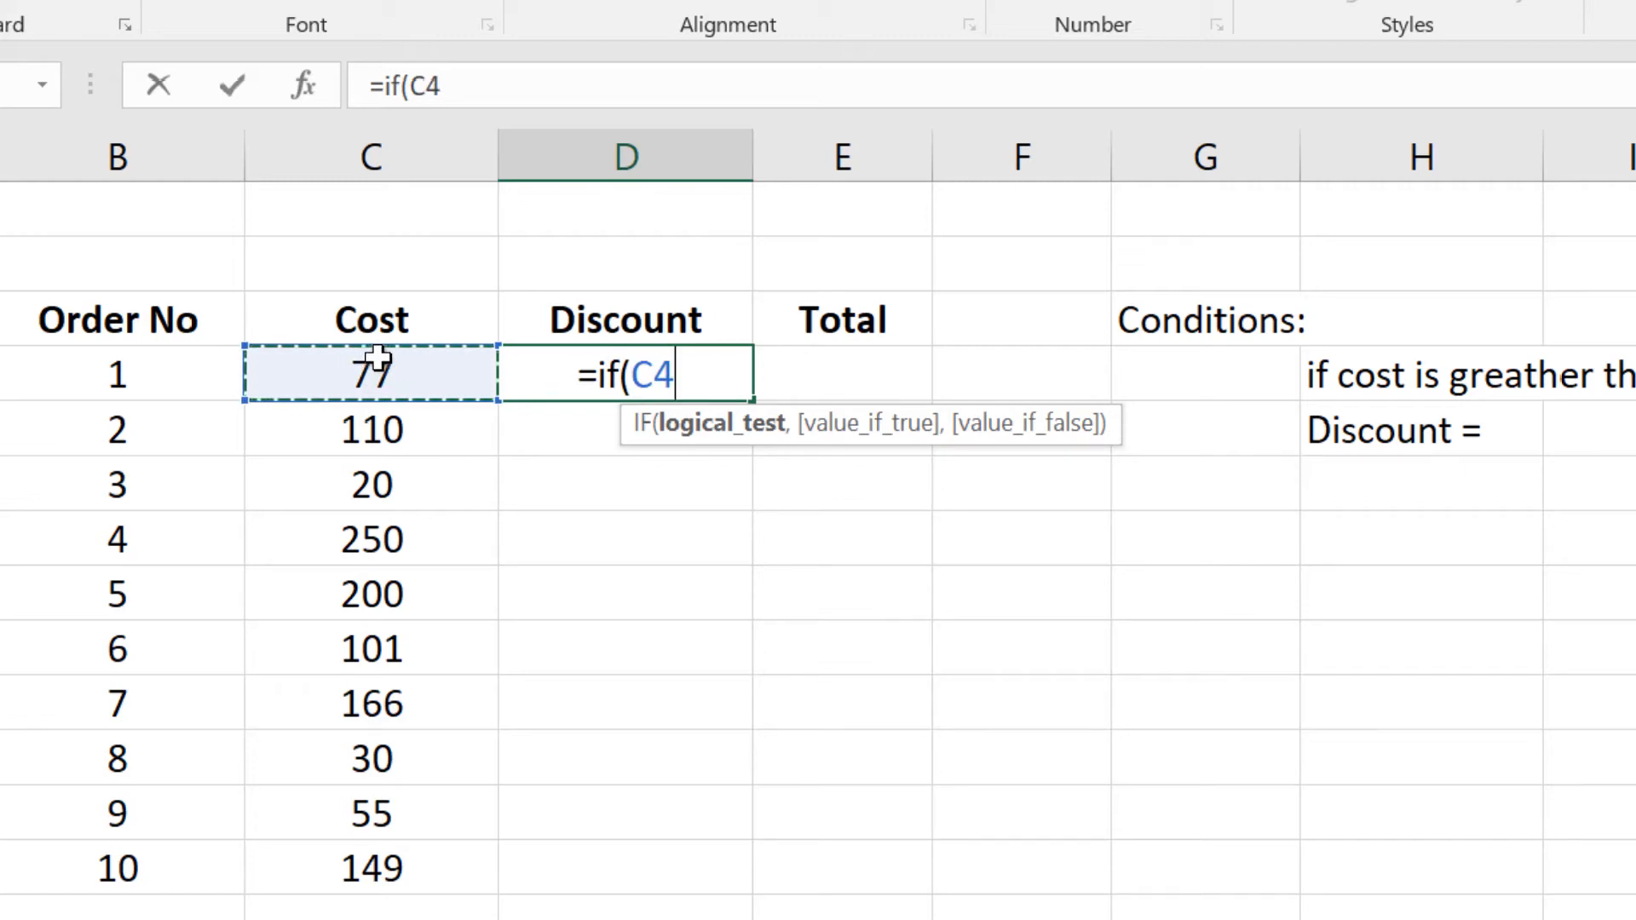
type(">")
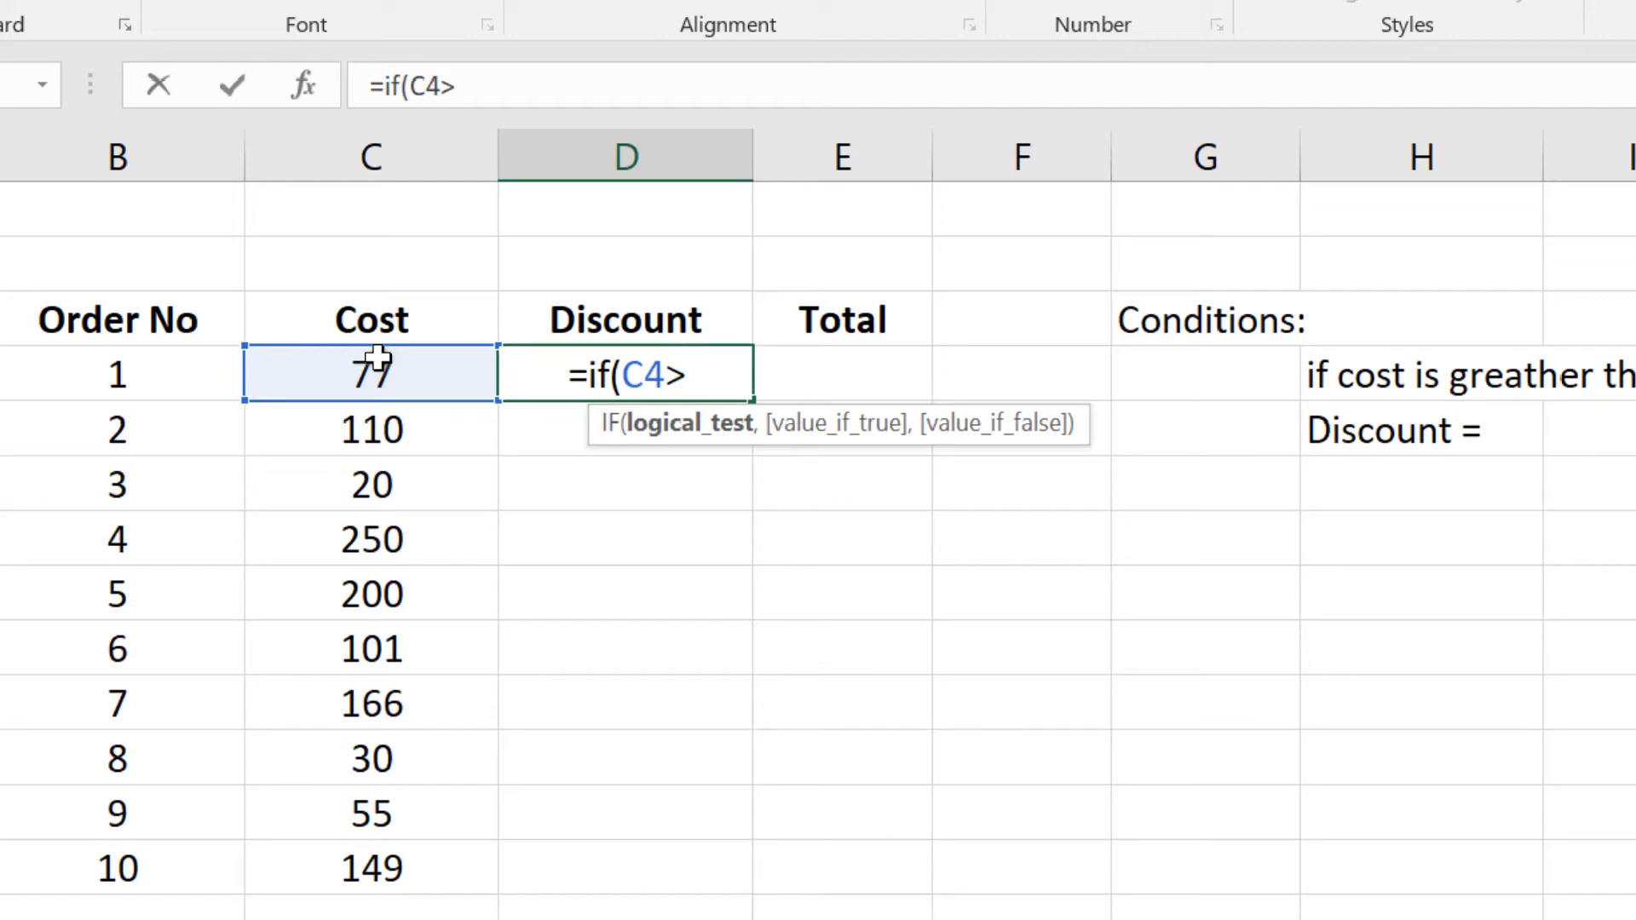
type("100")
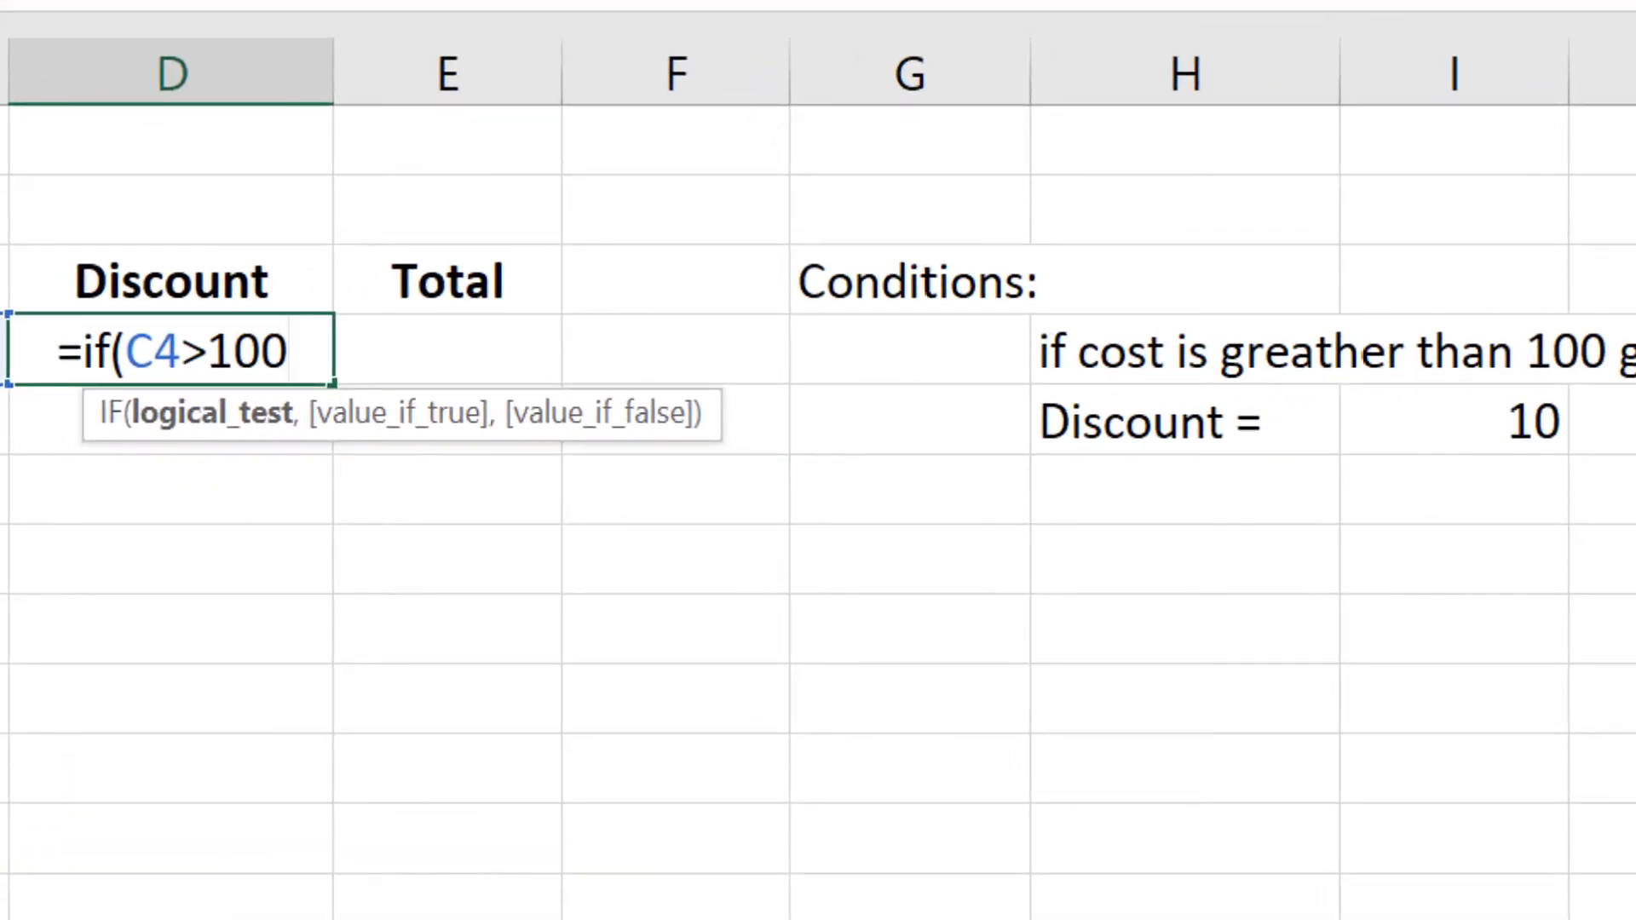
type(",")
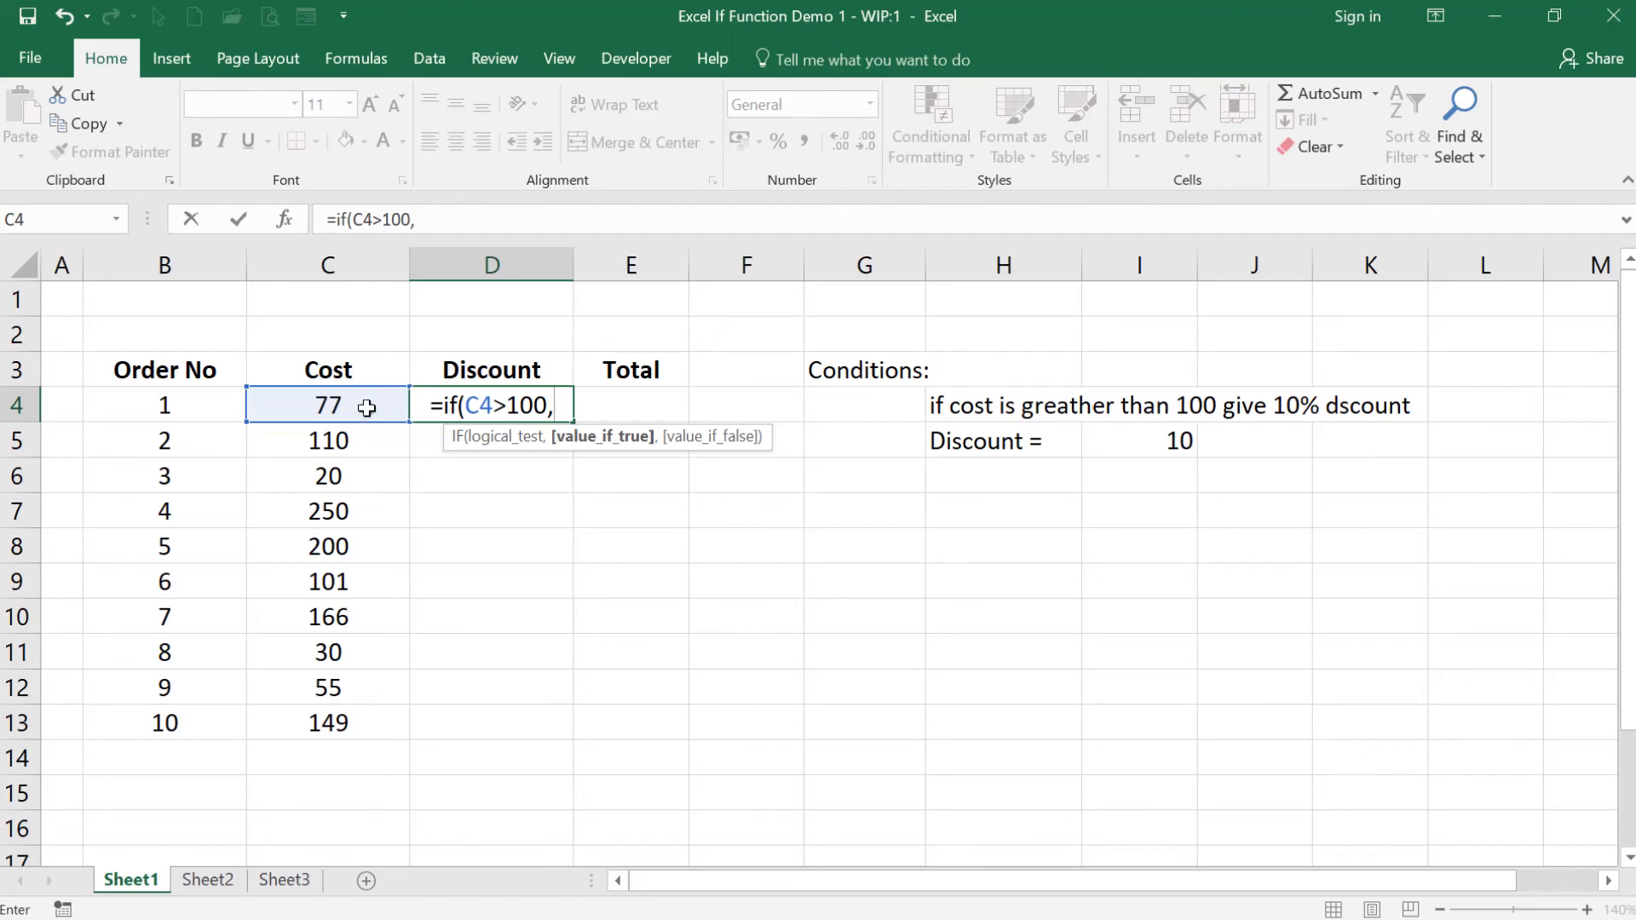
Set the IF formula's value-if-true argument to C4*$I$5/100, with an absolute reference to the discount rate.
left_click(366, 408)
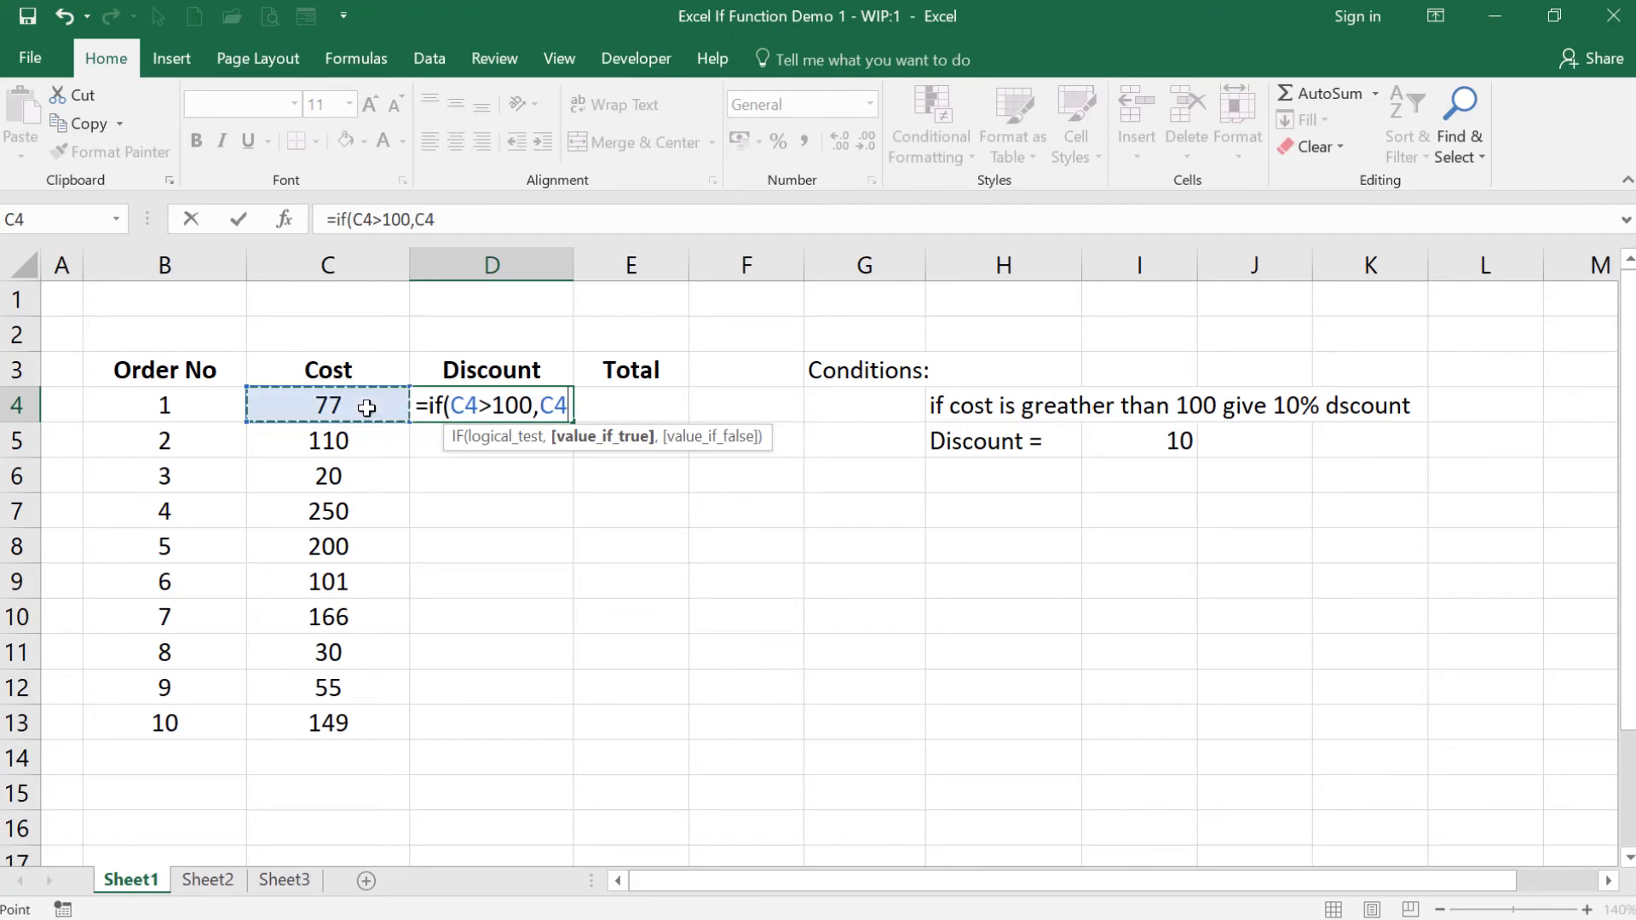
type("*")
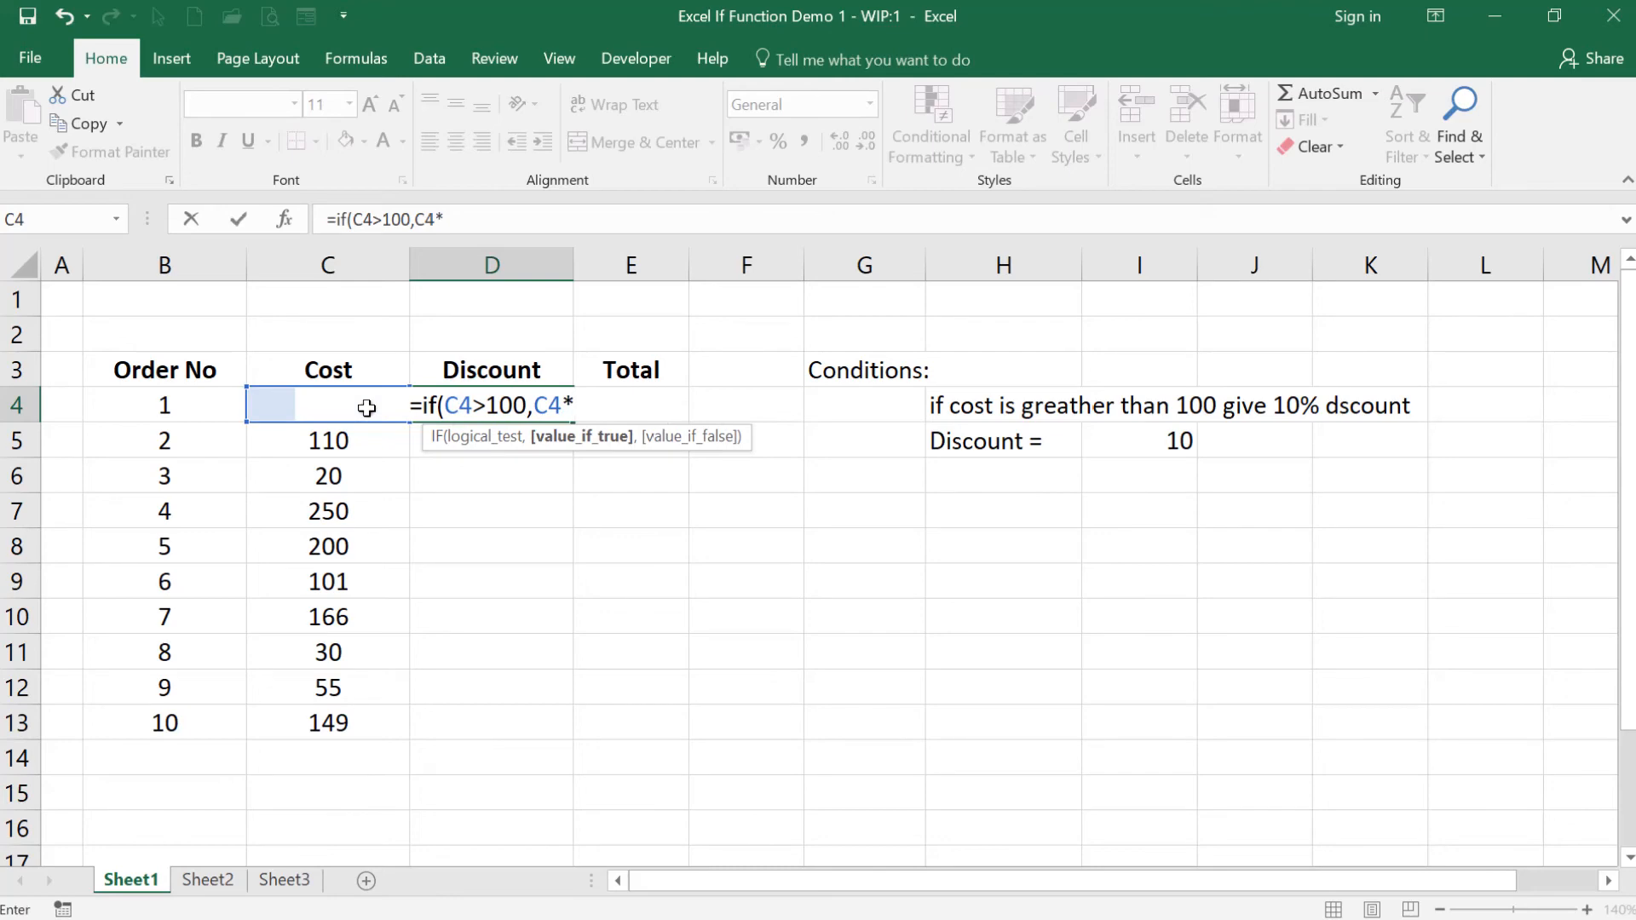
type("$")
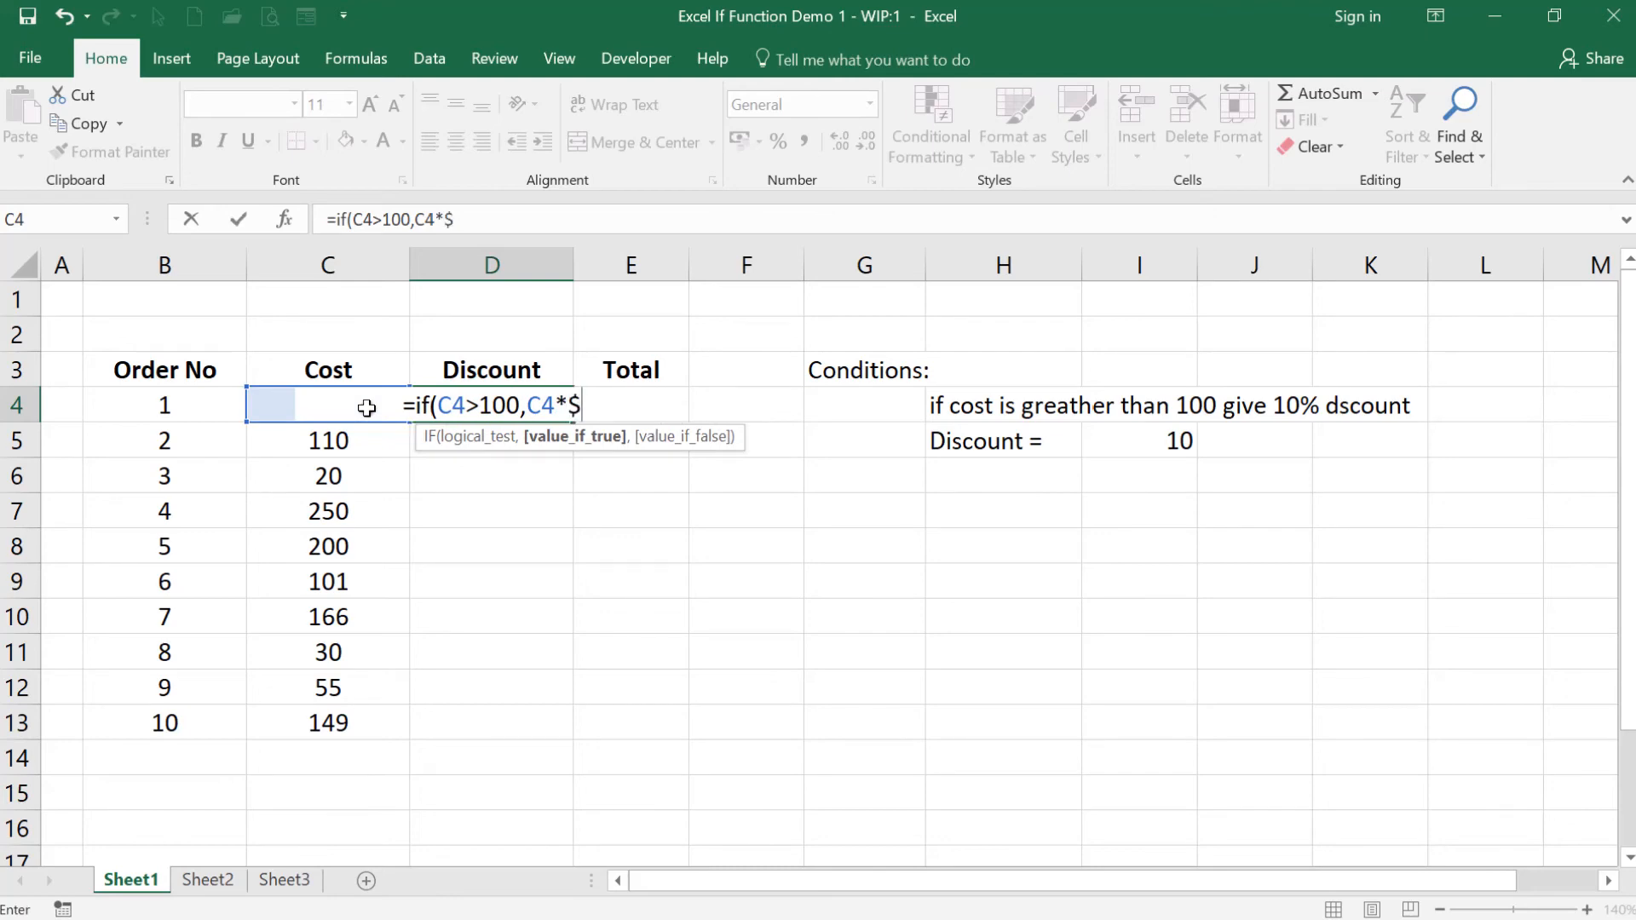
type("i")
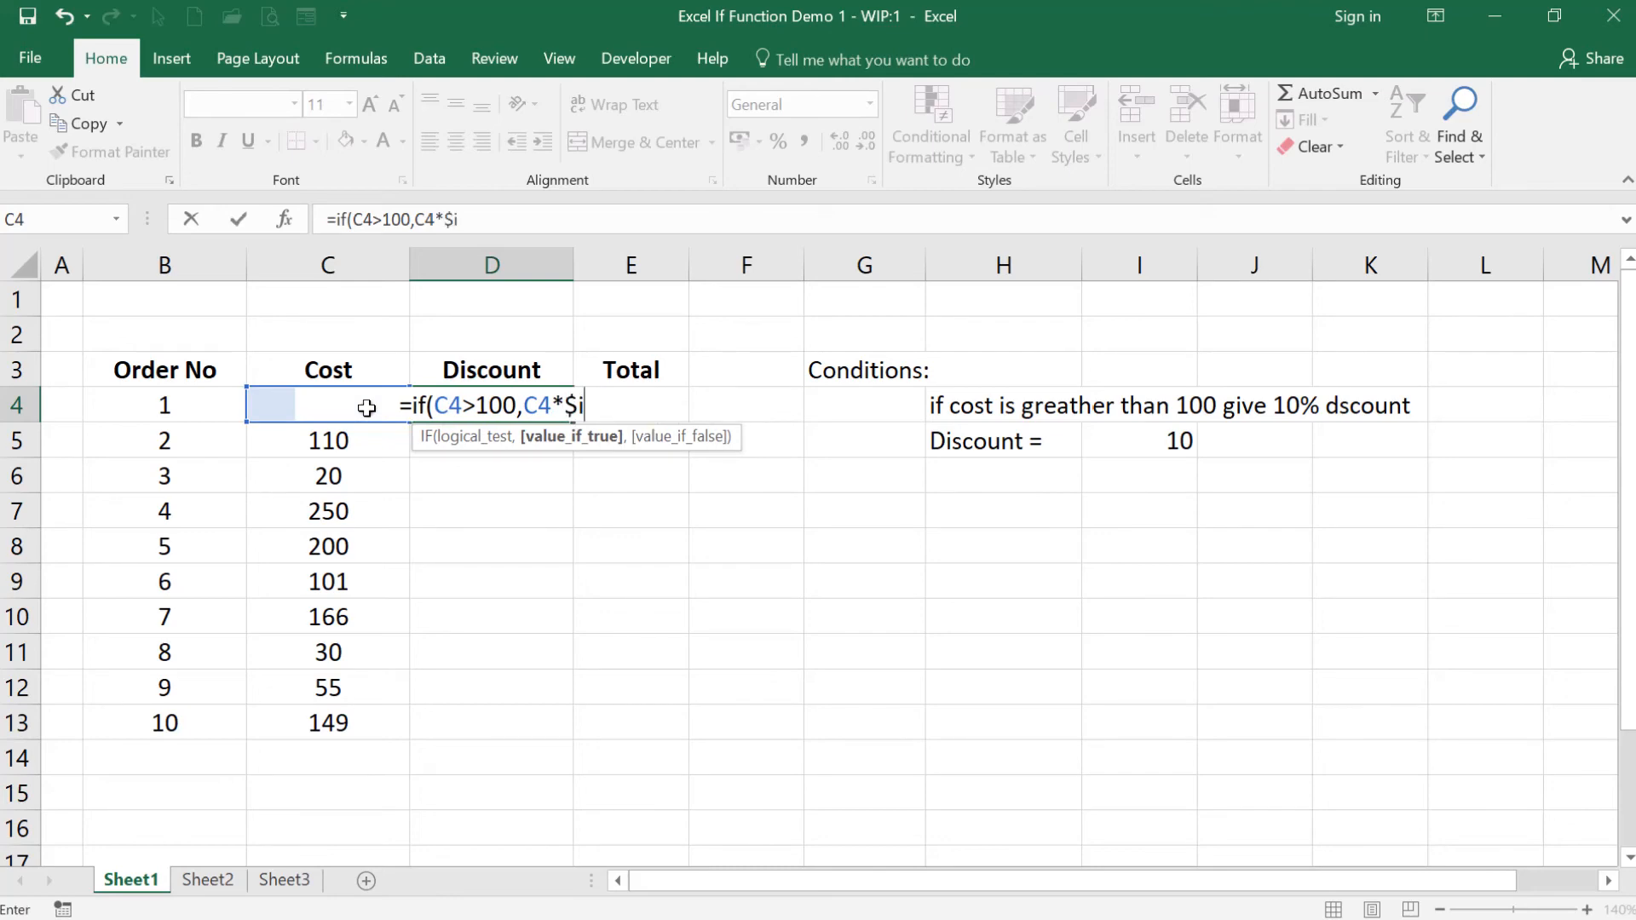
type("$")
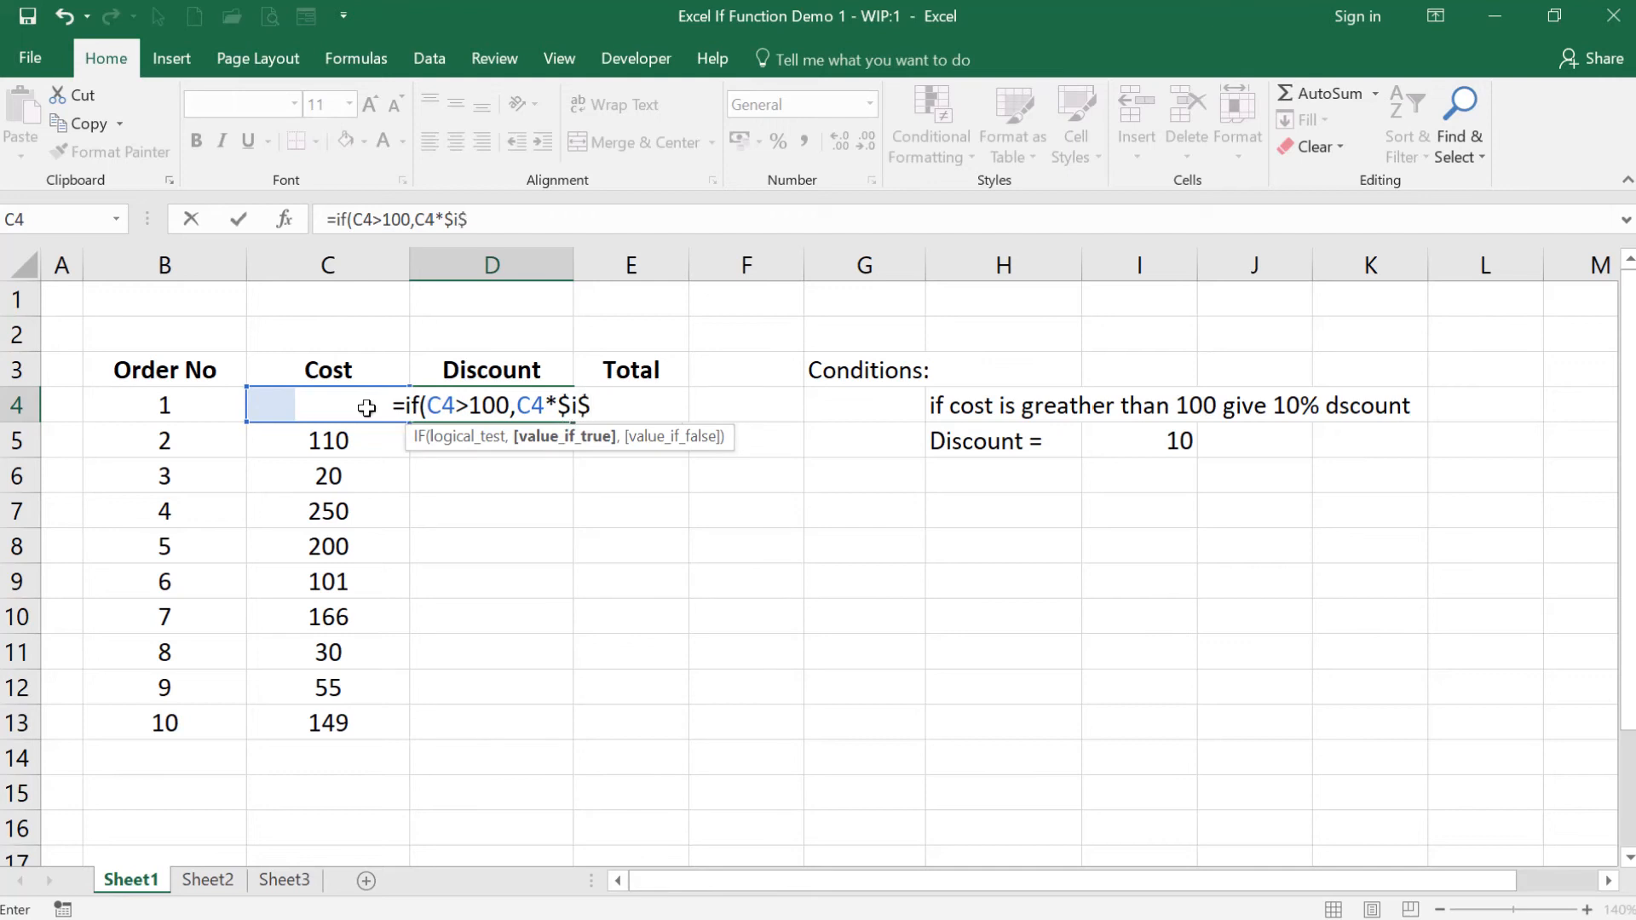
type("5")
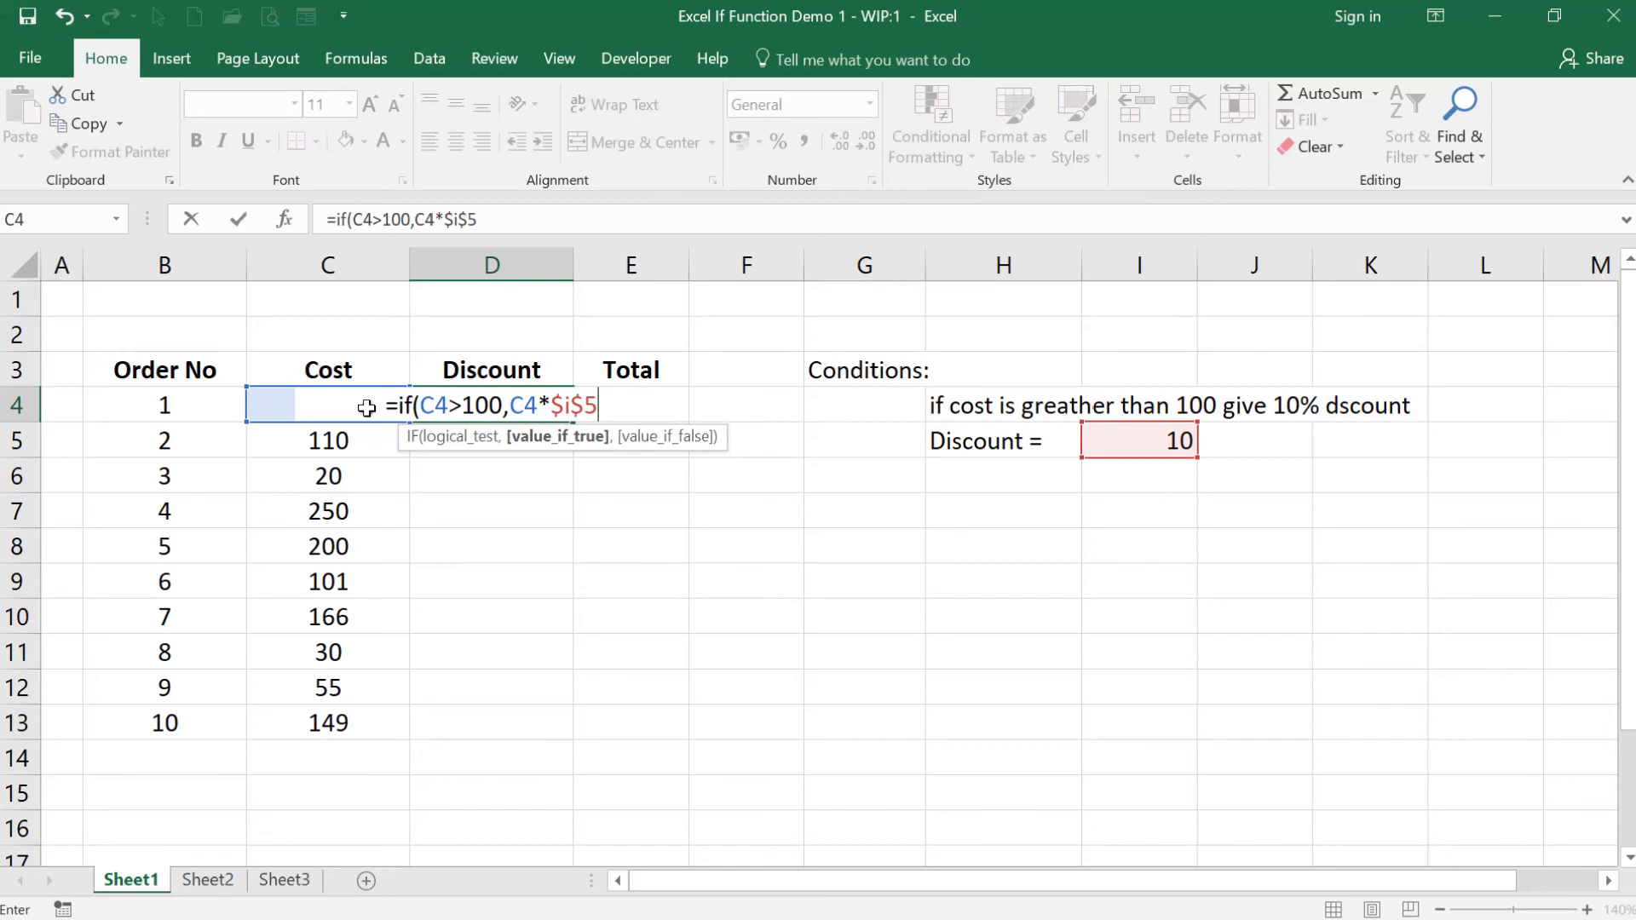
type("/100")
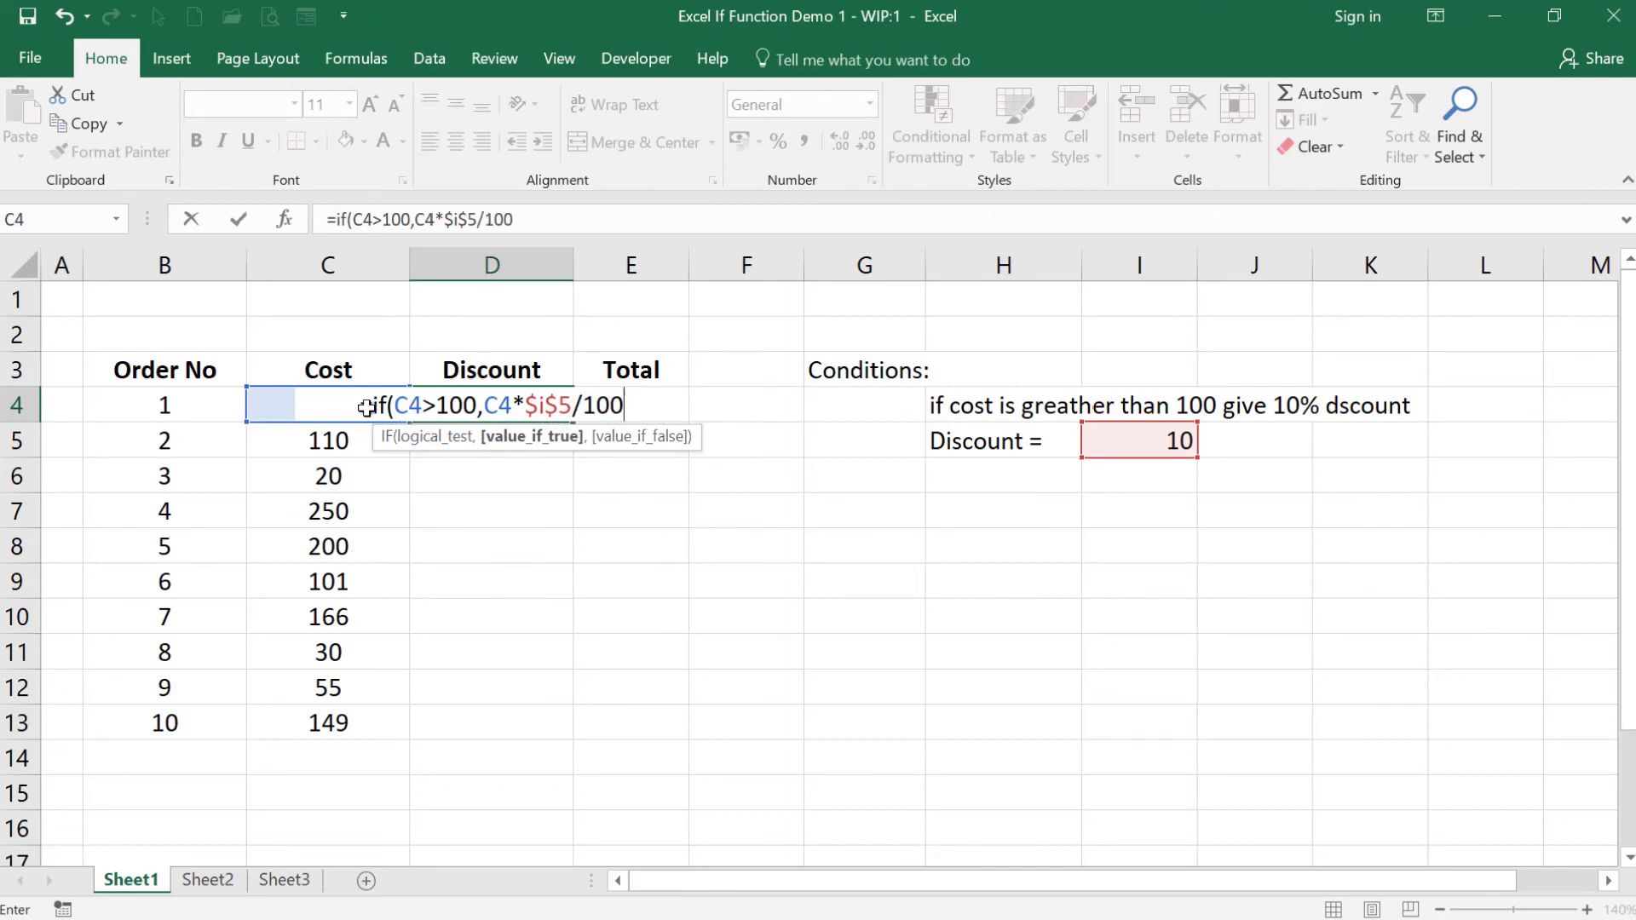
type(",")
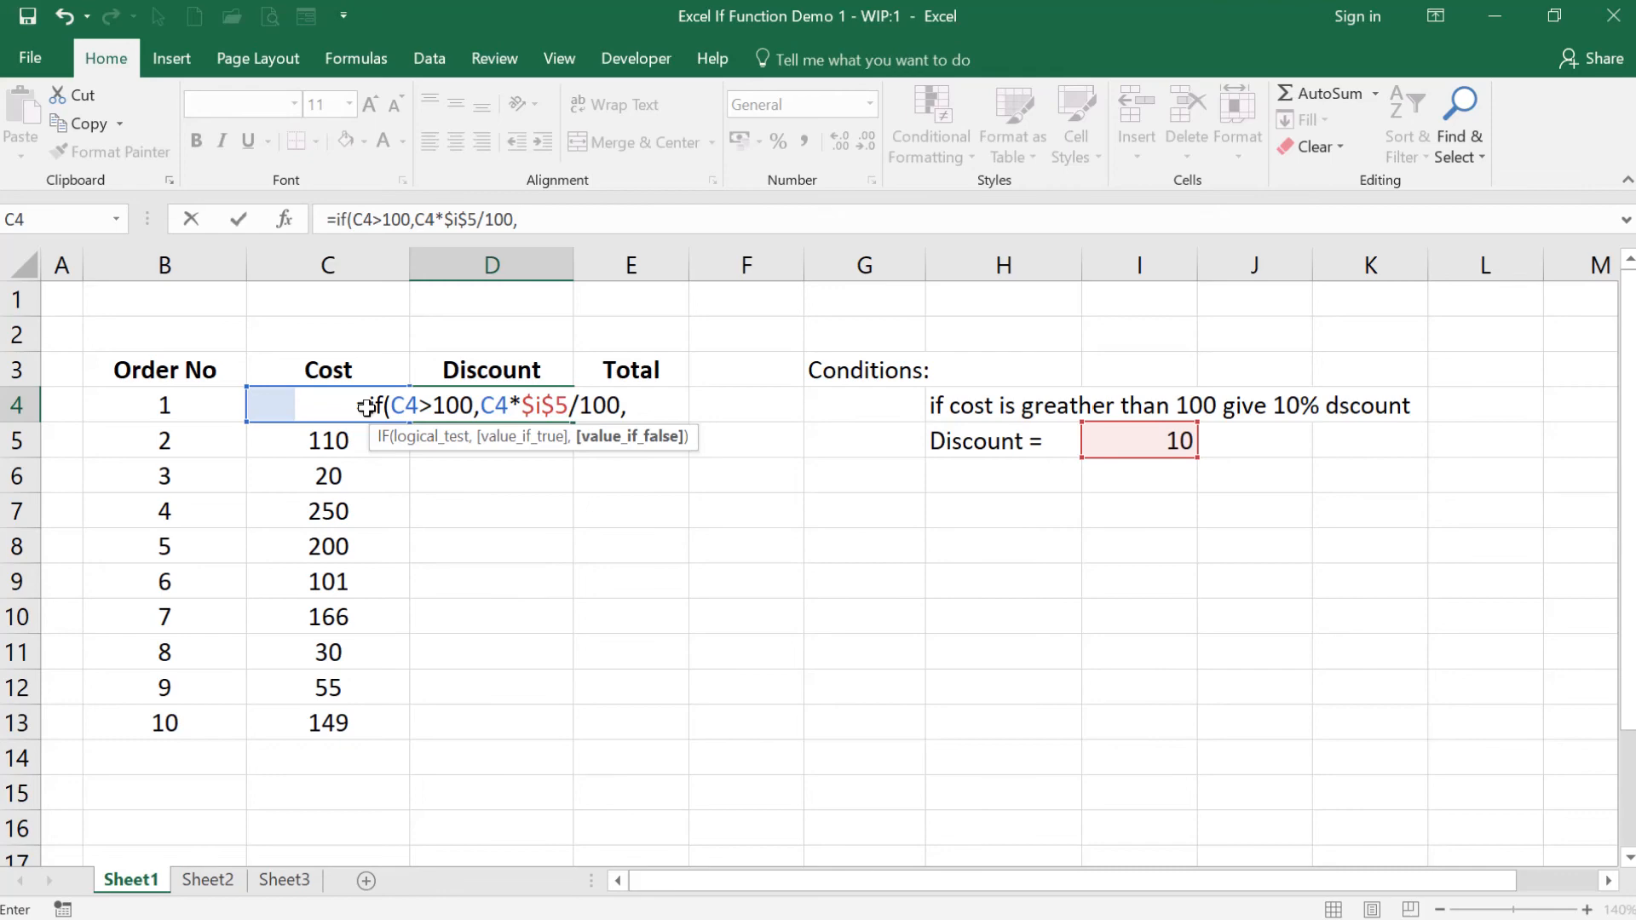
Complete the D4 formula with 0 as the value if false and fill it down the Discount column to D13.
type("0")
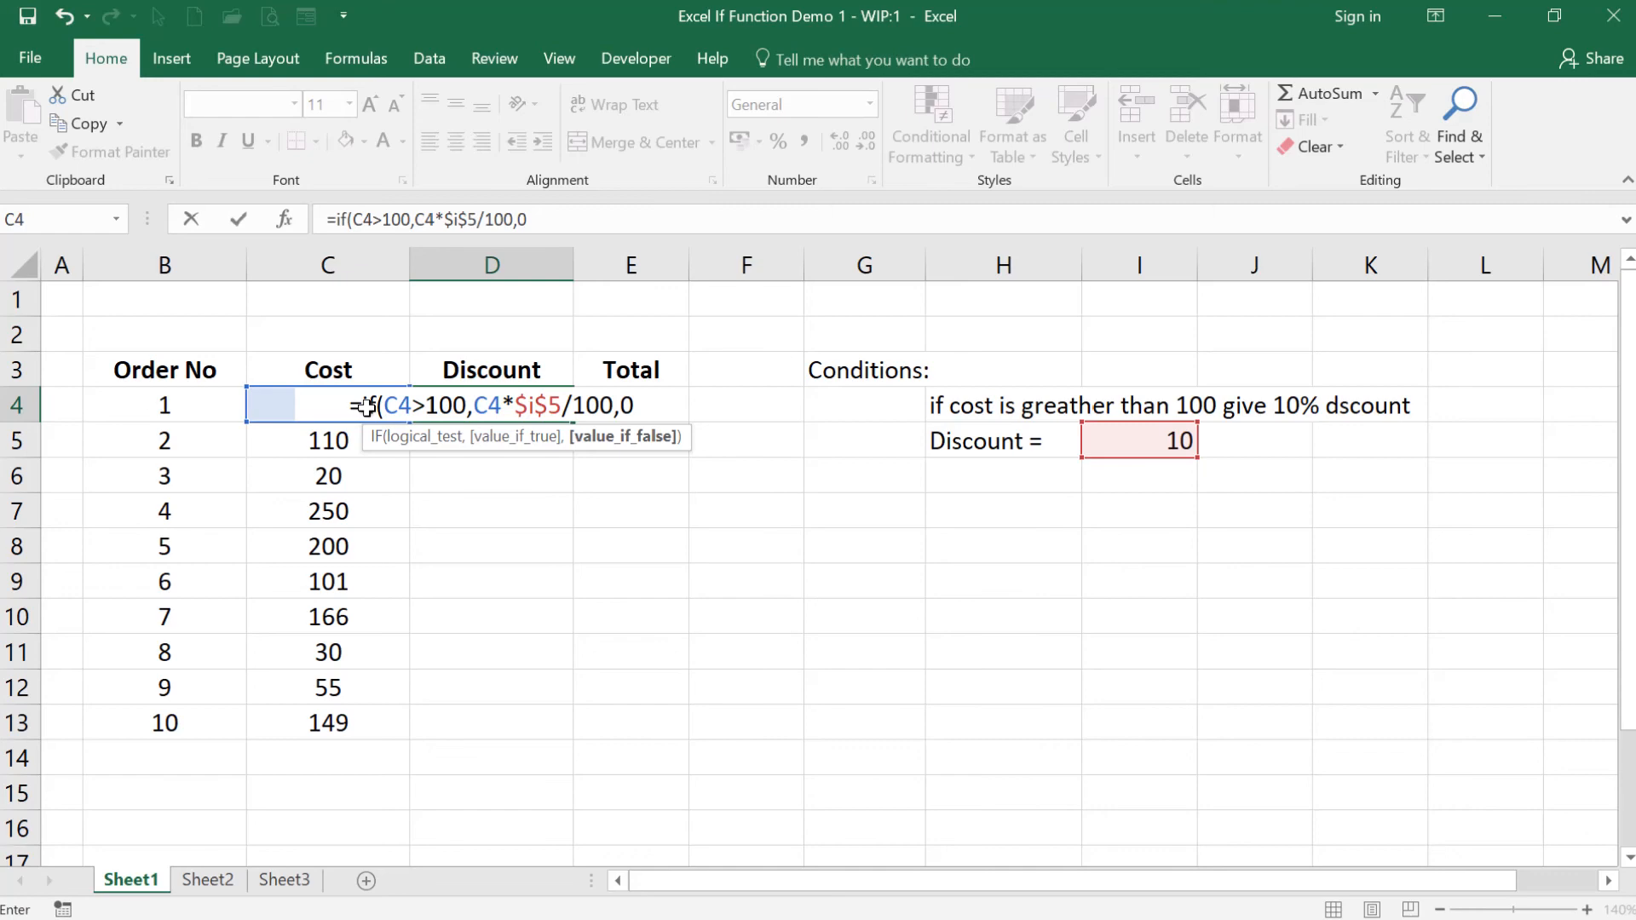
type(")")
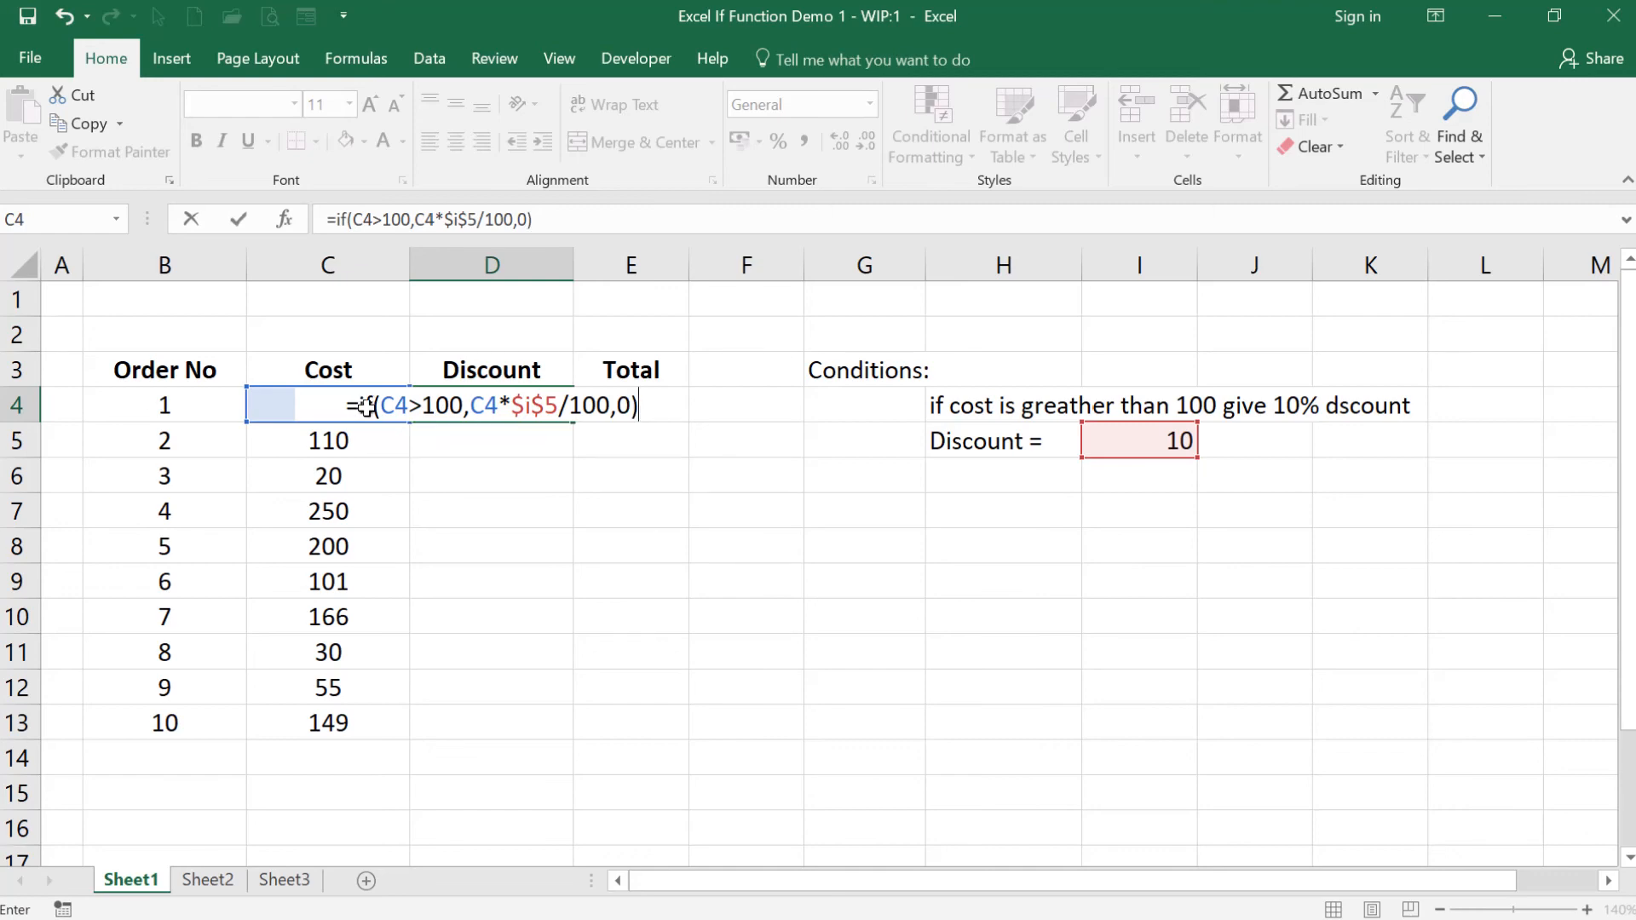
left_click(237, 220)
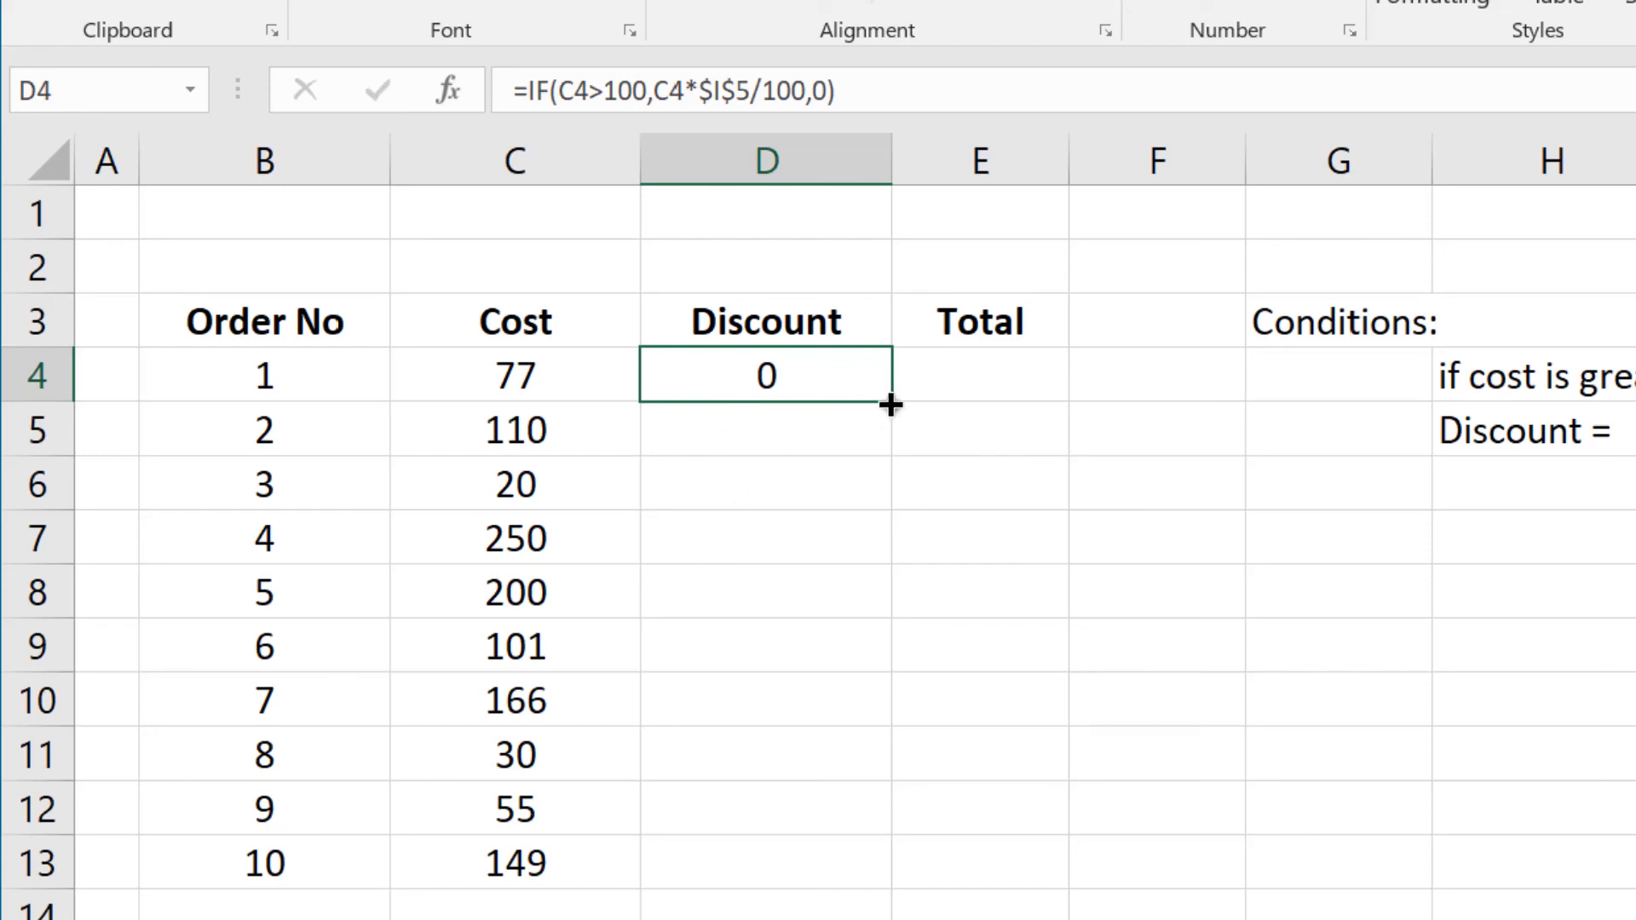
left_click_drag(890, 405, 851, 874)
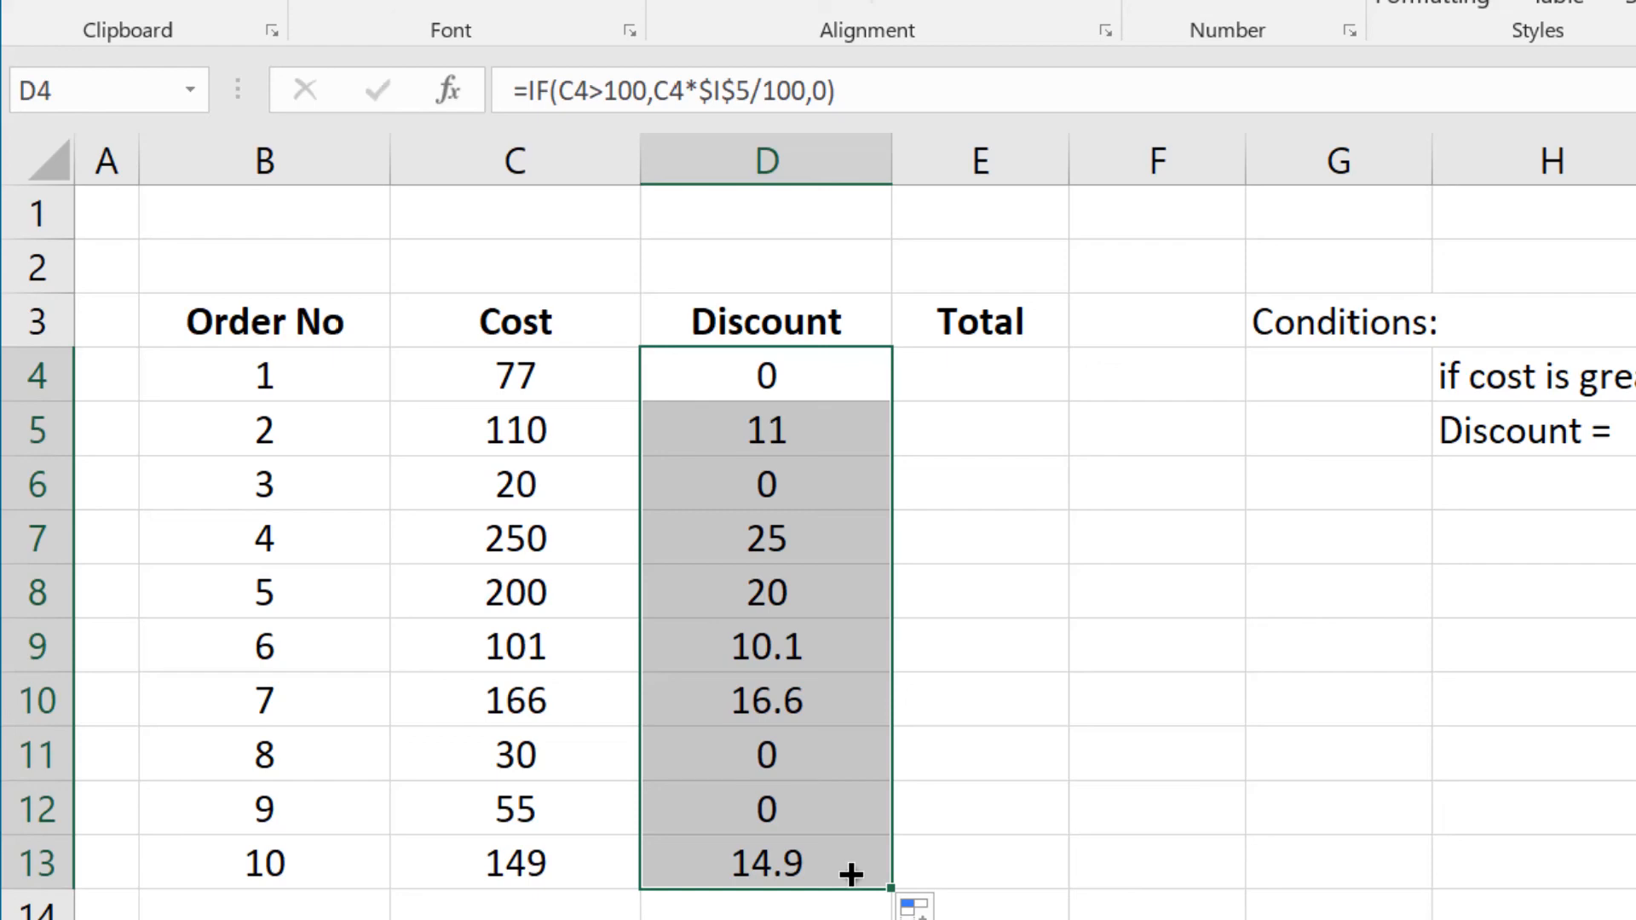
Enter =C4-D4 in E4 to subtract the discount from the cost, and fill it down the Total column to E13.
key("Right")
type("=")
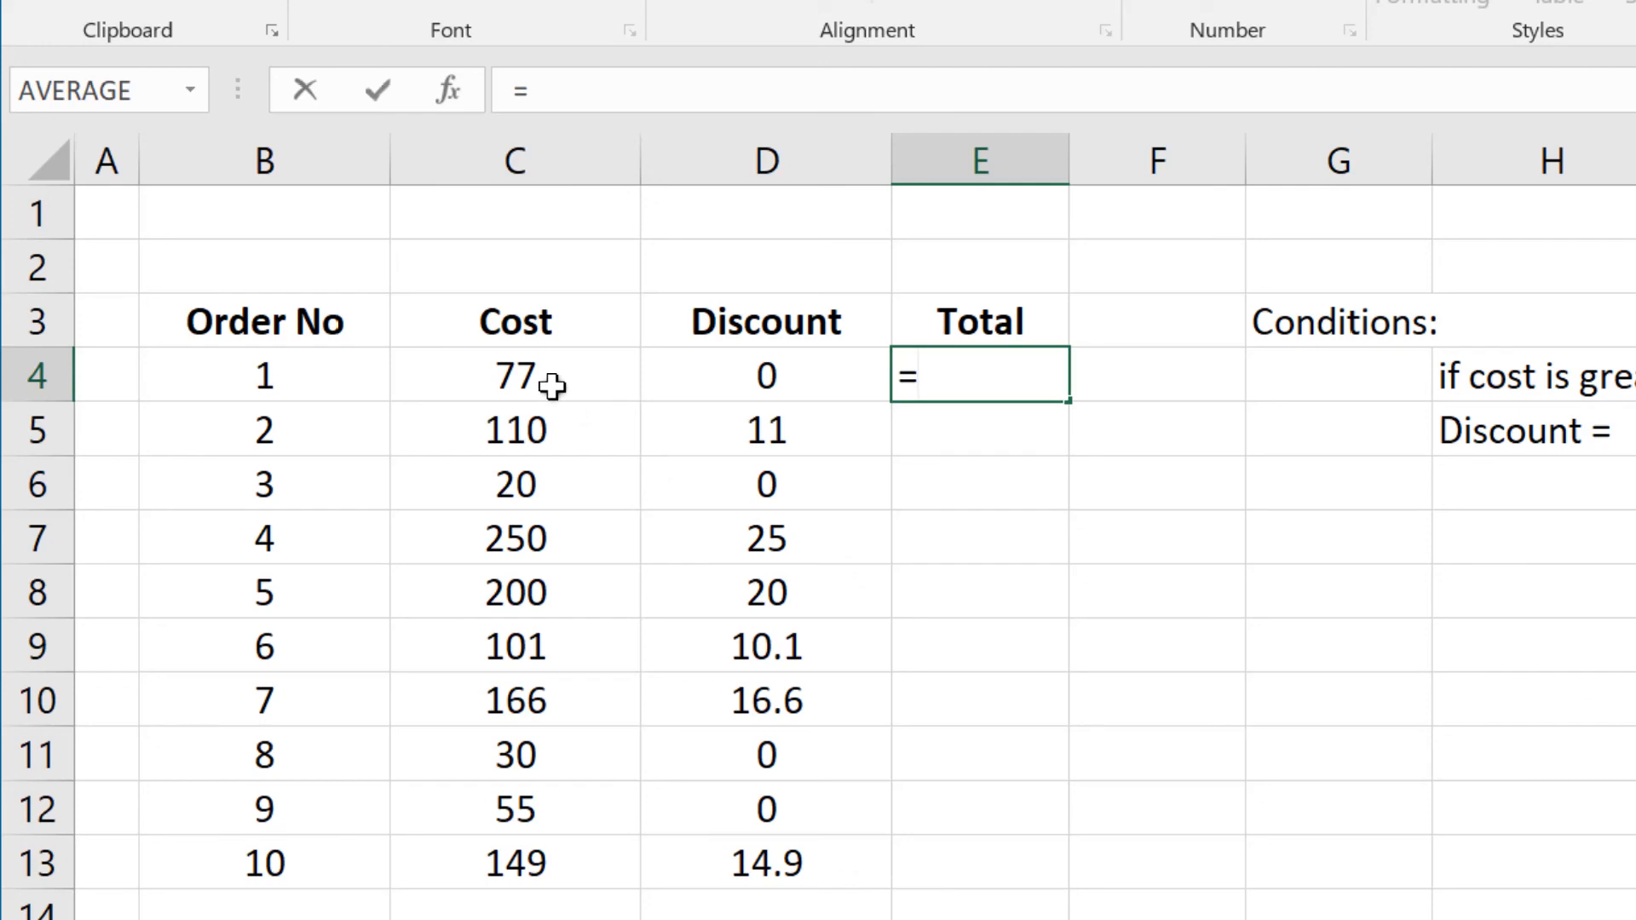
left_click(552, 385)
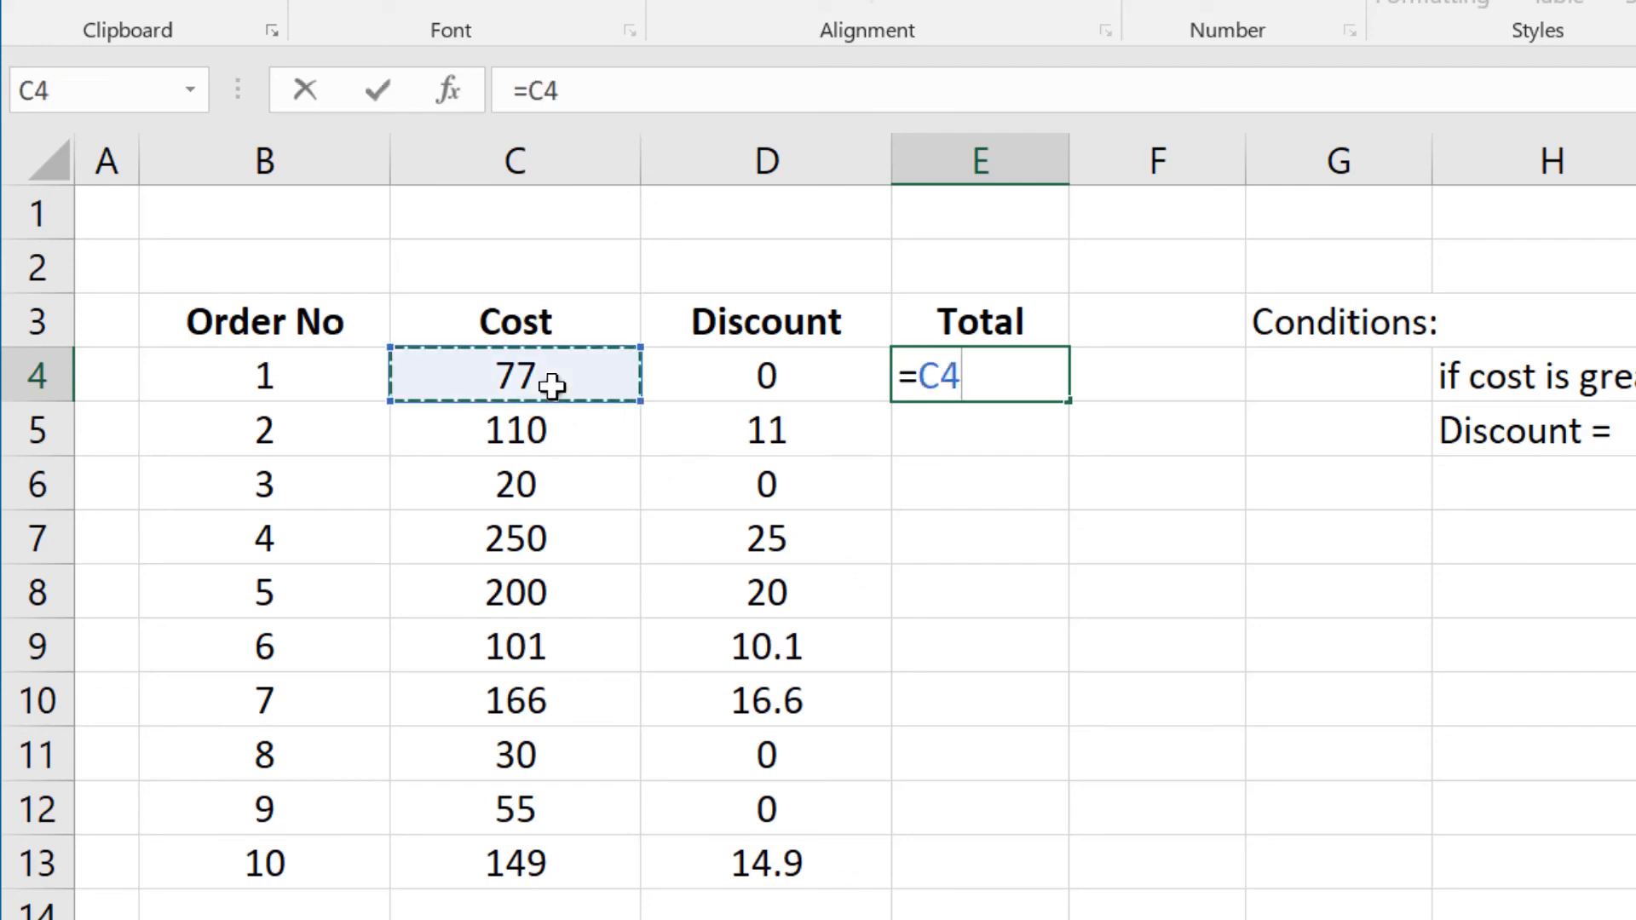
type("-")
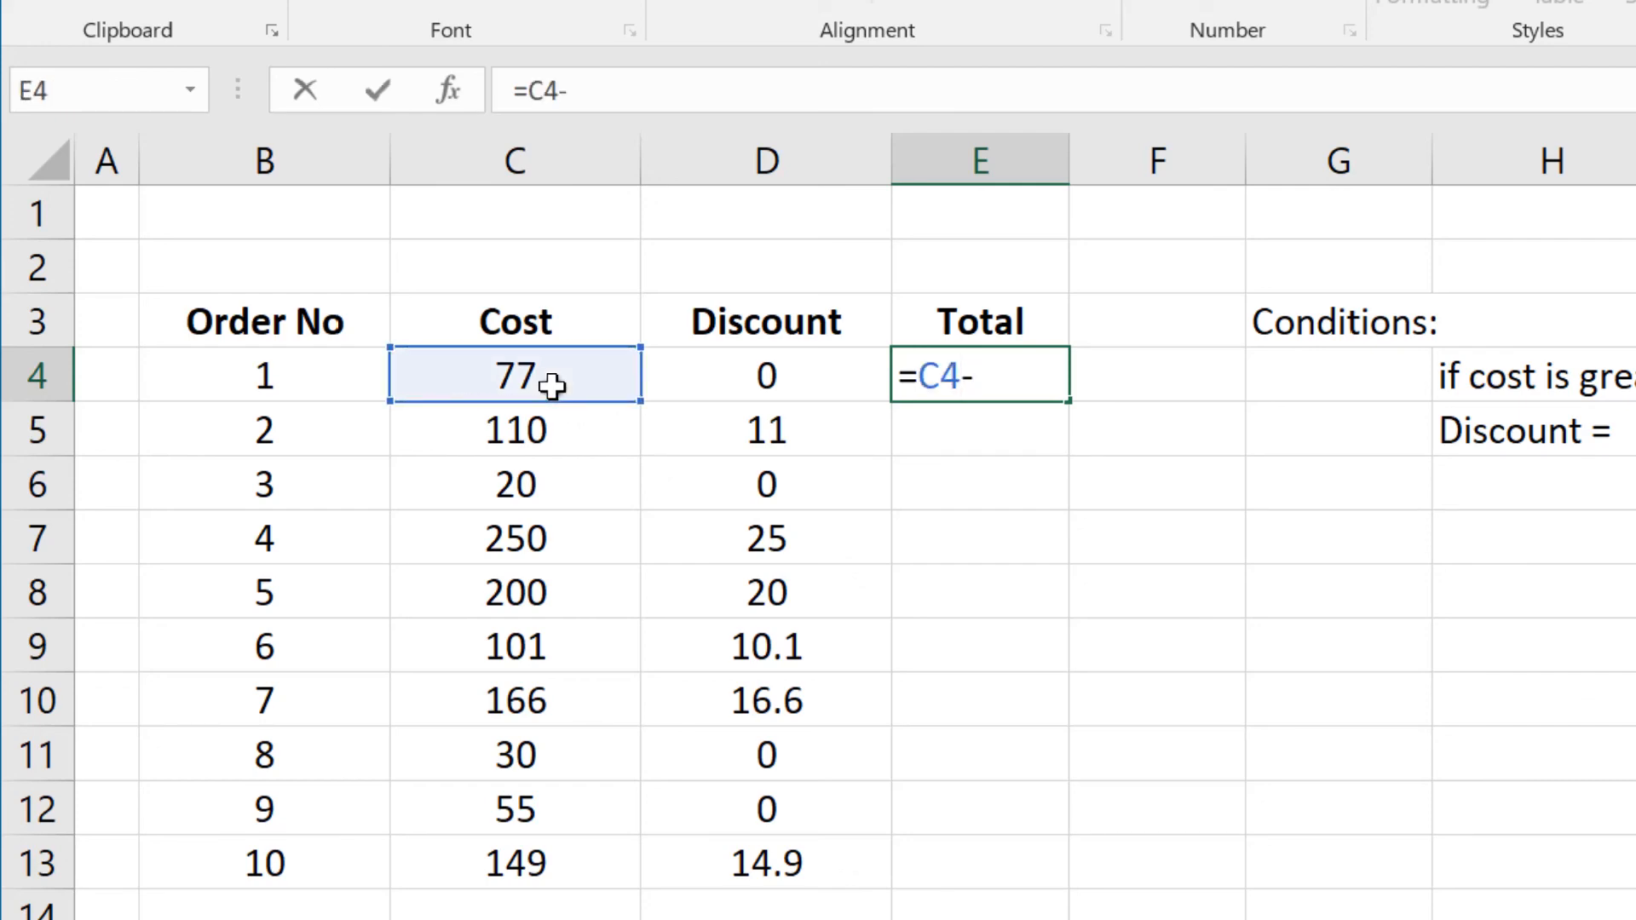
left_click(734, 372)
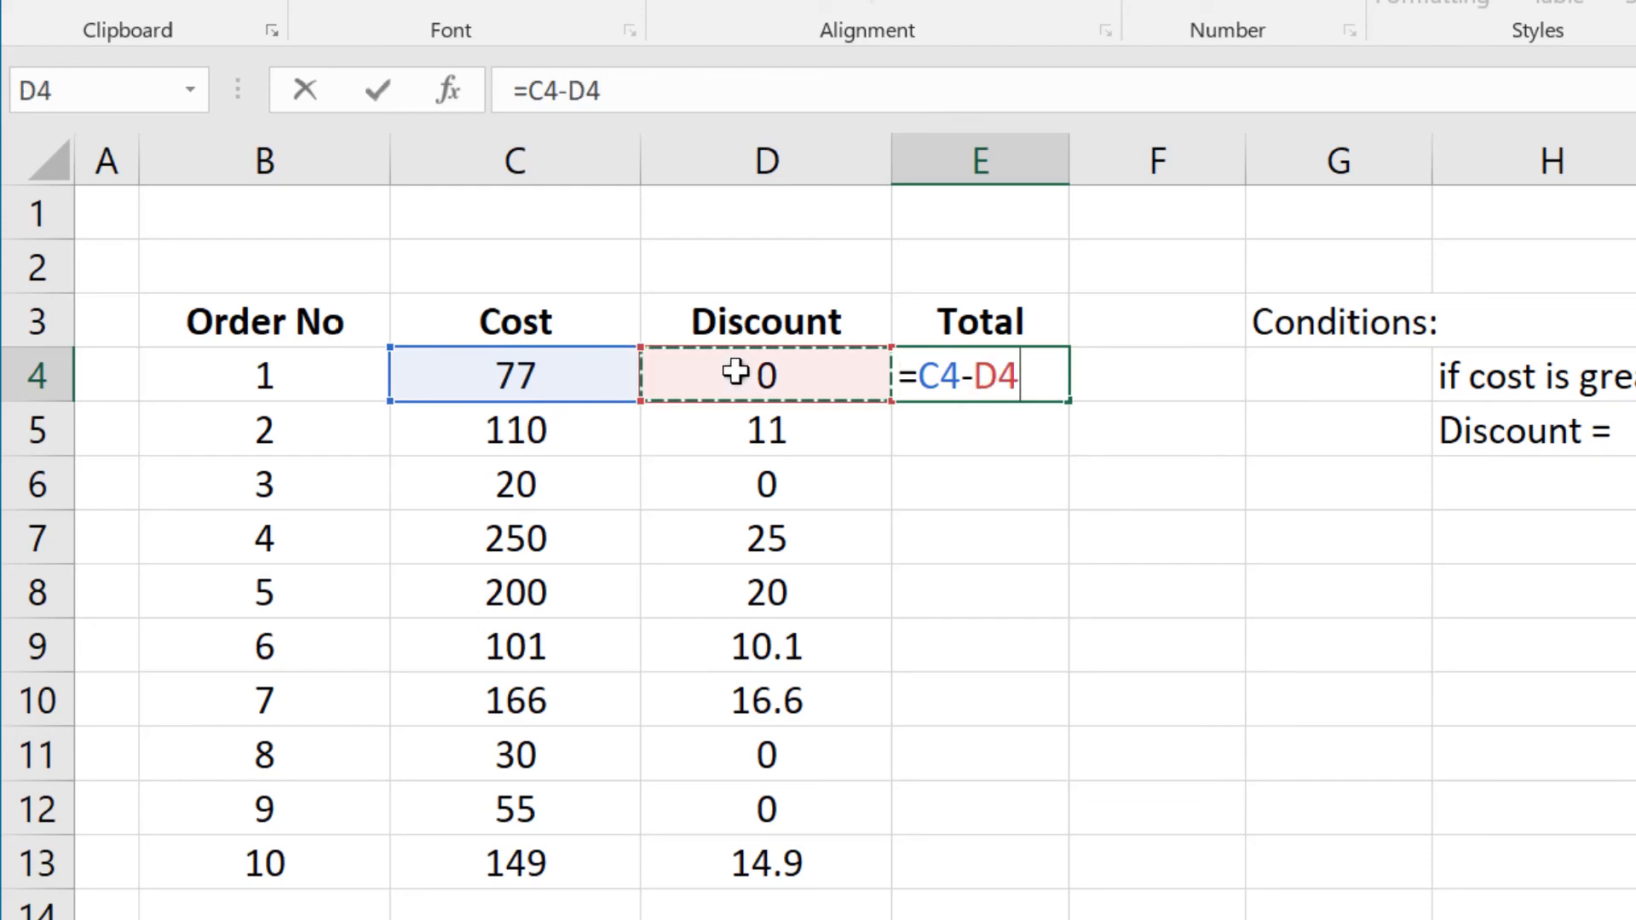
key("Return")
key("Up")
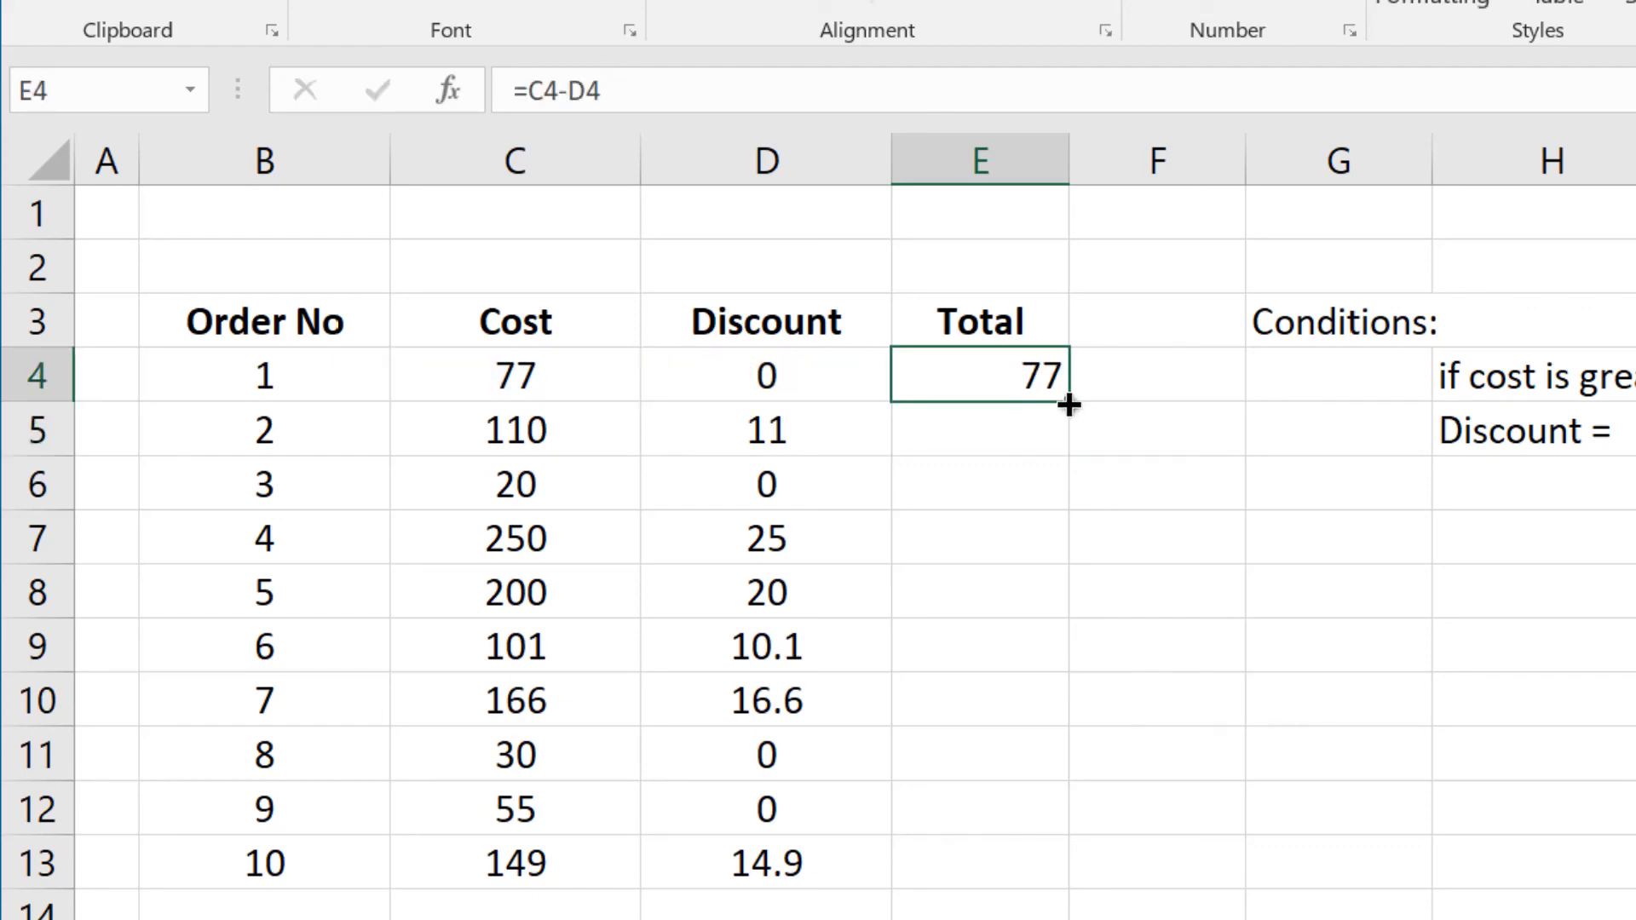
left_click_drag(1068, 405, 1011, 879)
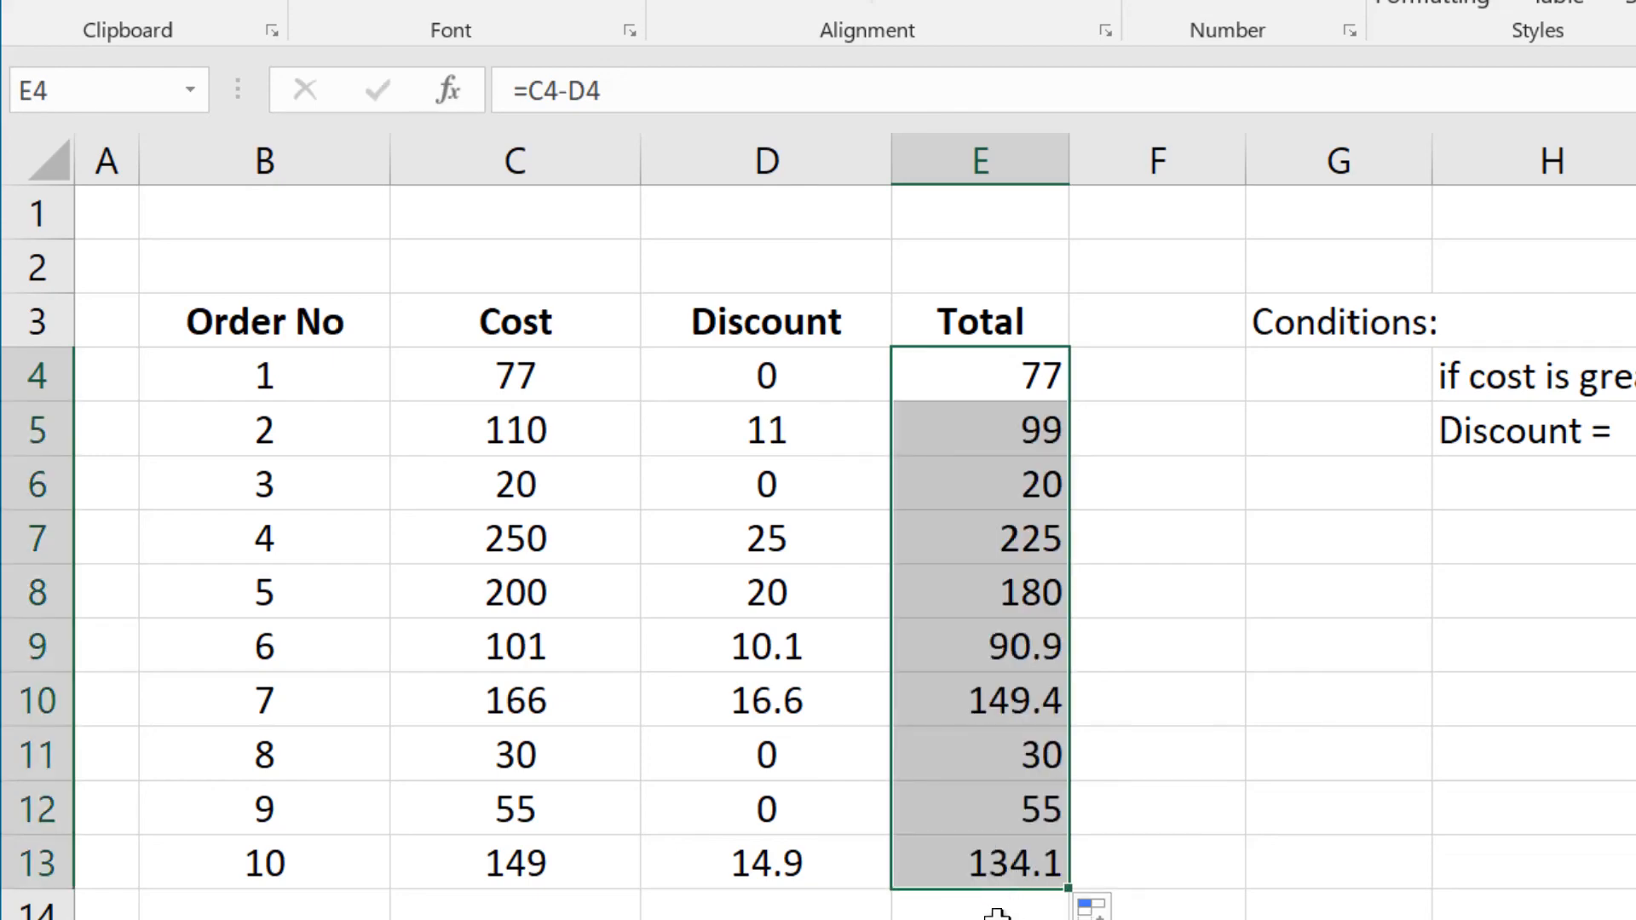
left_click(999, 910)
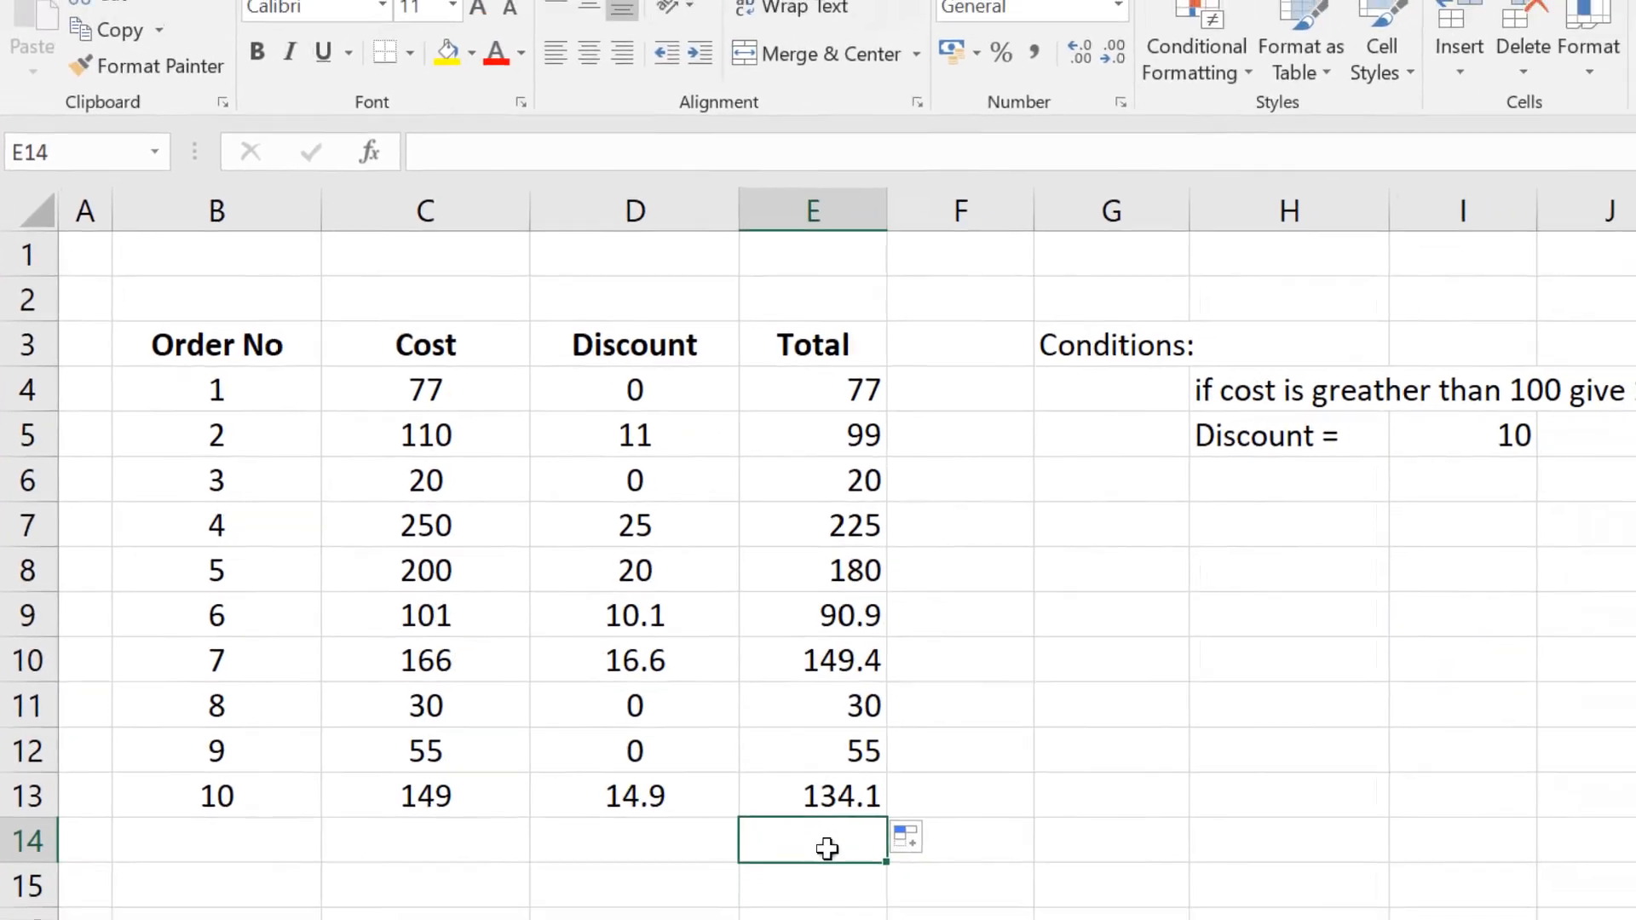